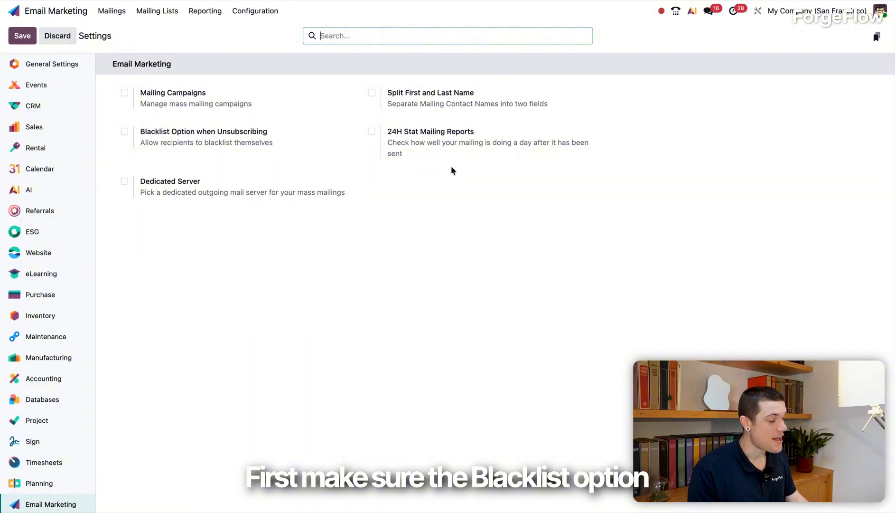
- Enable Blacklist Option when Unsubscribing, 24H Stat Mailing Reports, Mailing Campaigns, and Split First and Last Name in the Email Marketing settings
left_click(125, 132)
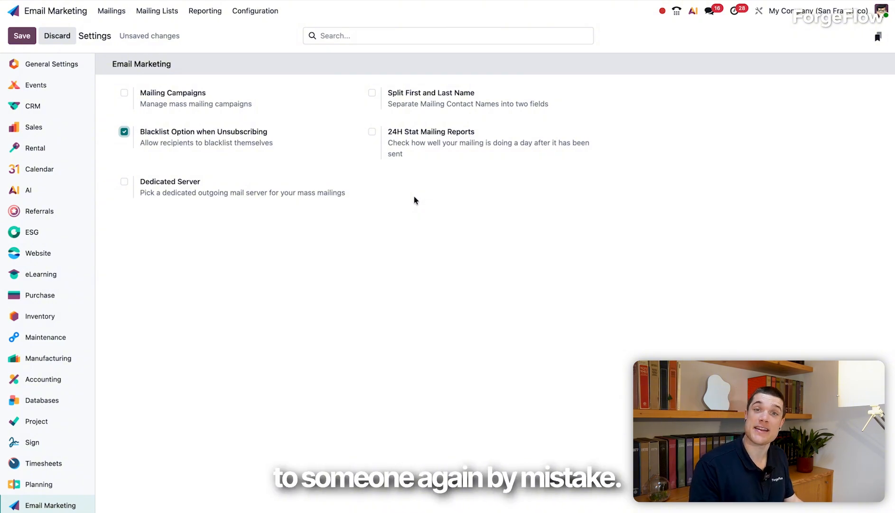
left_click(372, 132)
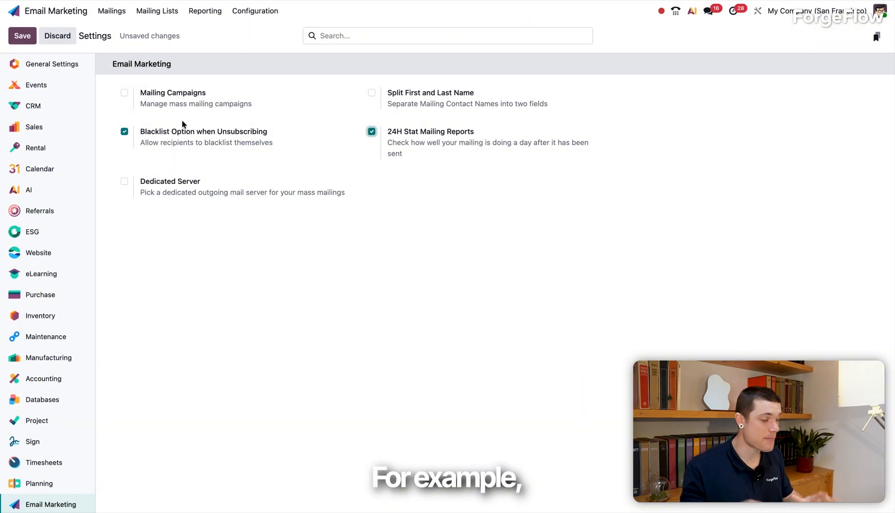
left_click(125, 94)
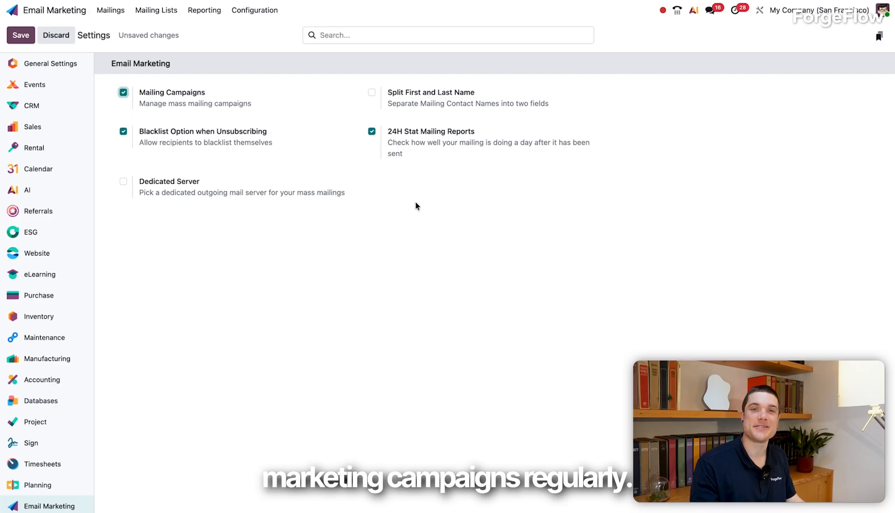
left_click(371, 92)
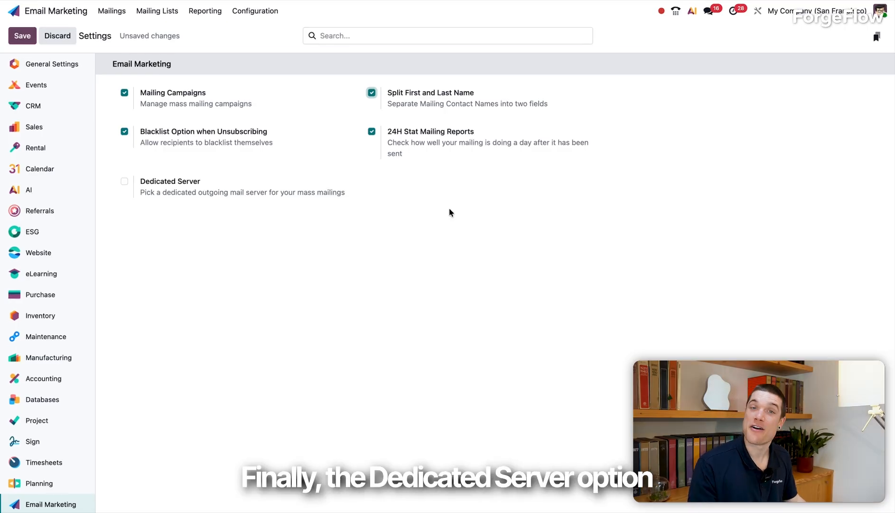
left_click(123, 185)
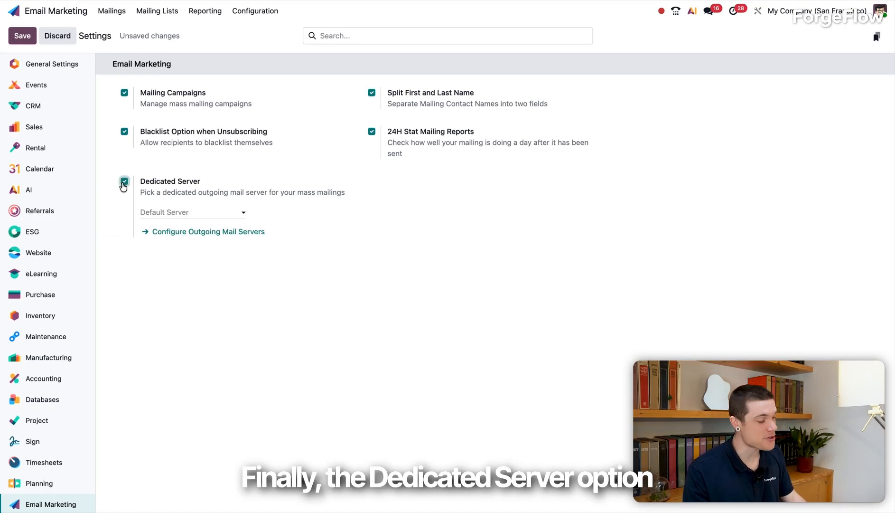
left_click(169, 212)
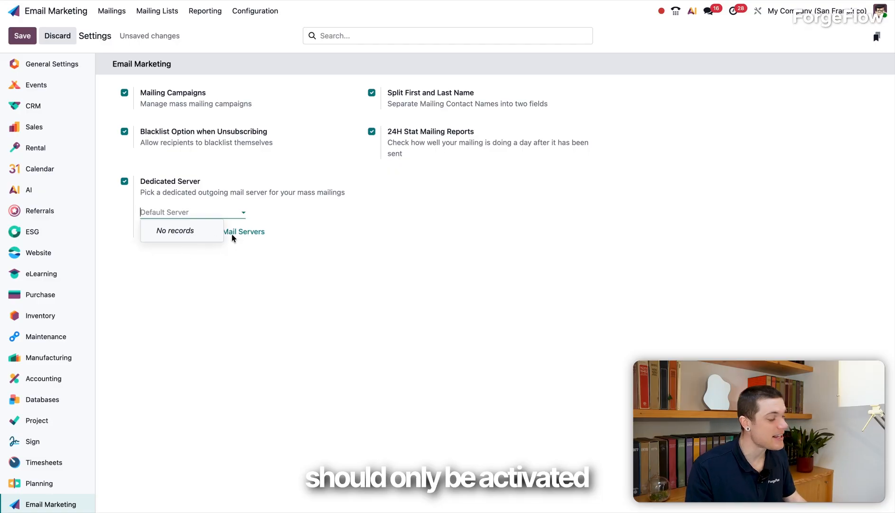
left_click(290, 248)
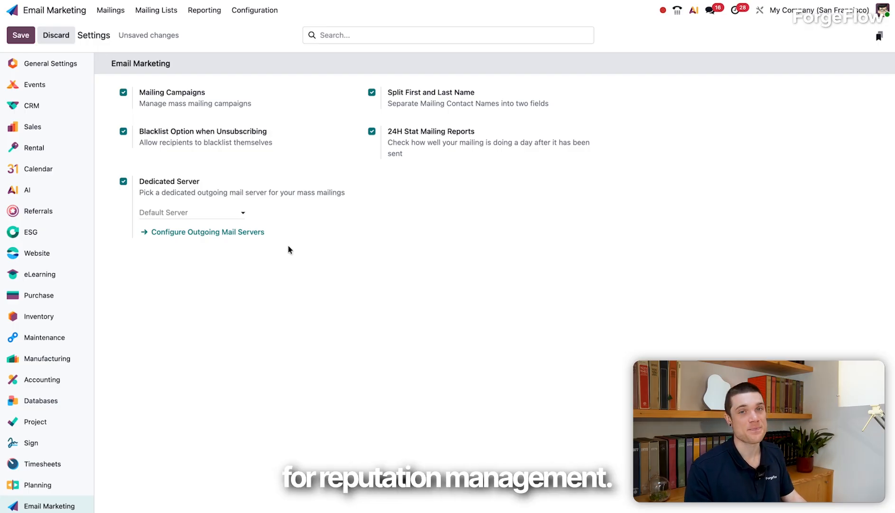
left_click(125, 184)
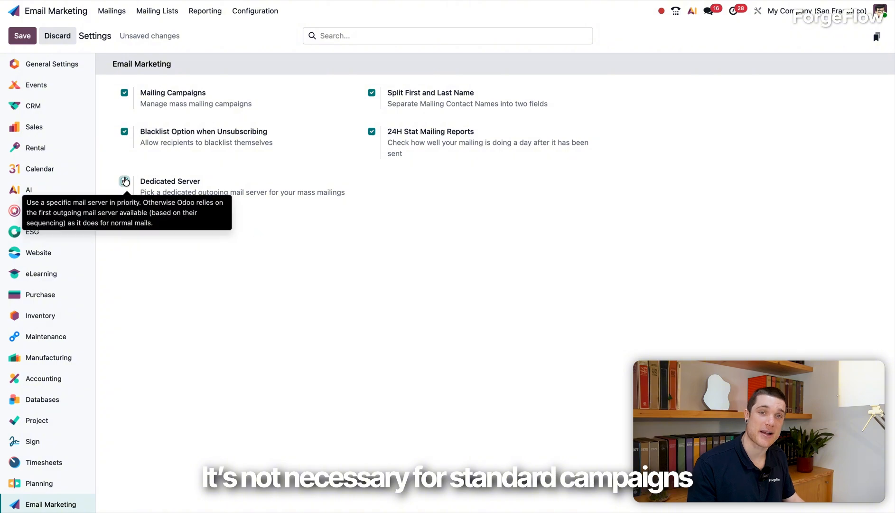
- Save the Email Marketing settings and create a new mailing
left_click(22, 37)
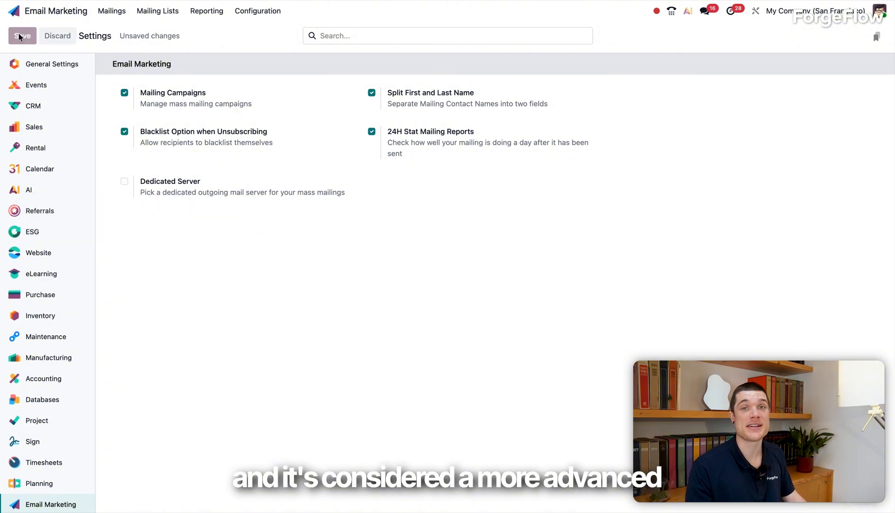
left_click(110, 10)
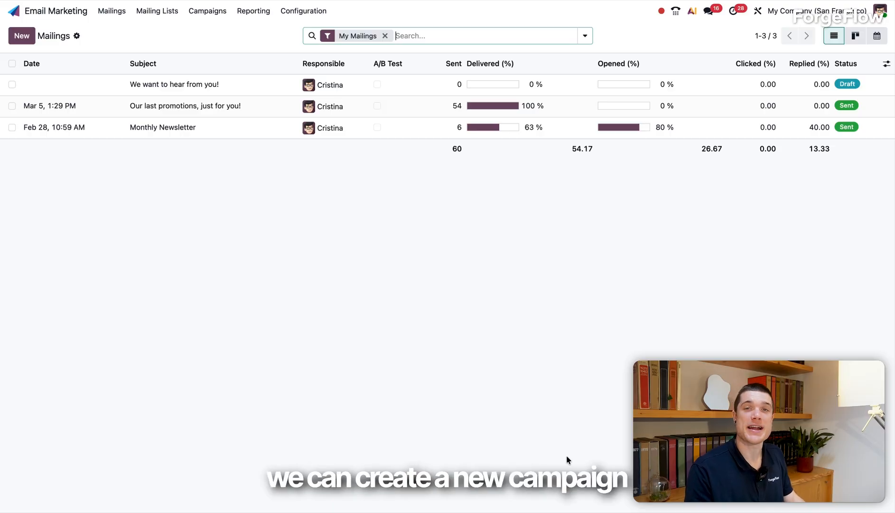
left_click(22, 37)
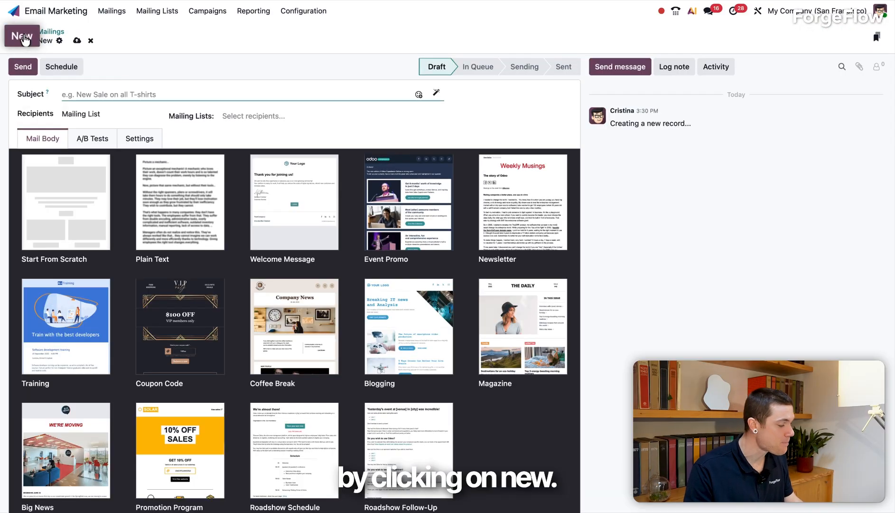
- Set the mailing's subject to "Monthly Newsletter 🆕 March Edition", with the NEW emoji in the middle
left_click(76, 94)
type("Month")
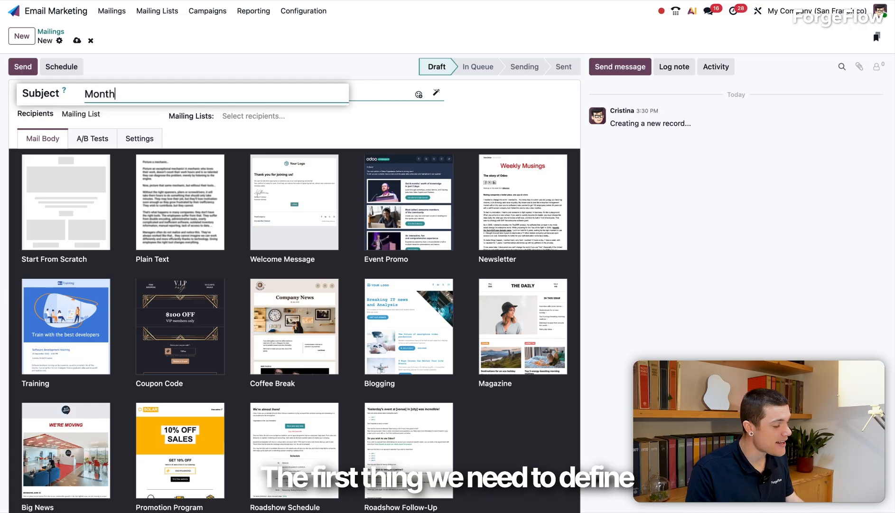
type("ly News")
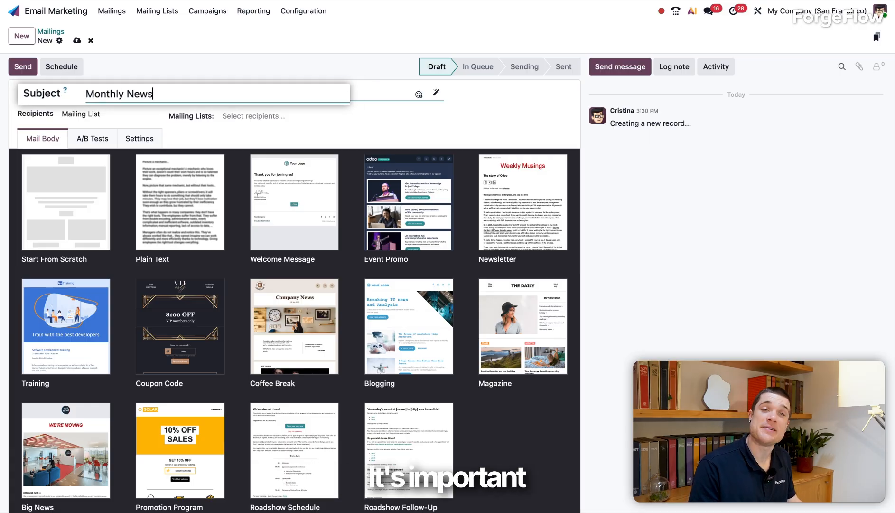
type("letter")
key("ctrl+super+space")
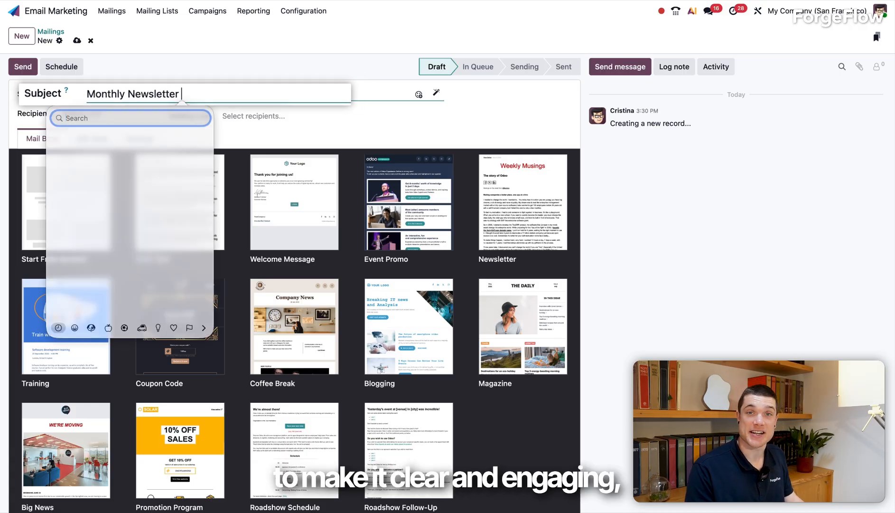
left_click(65, 149)
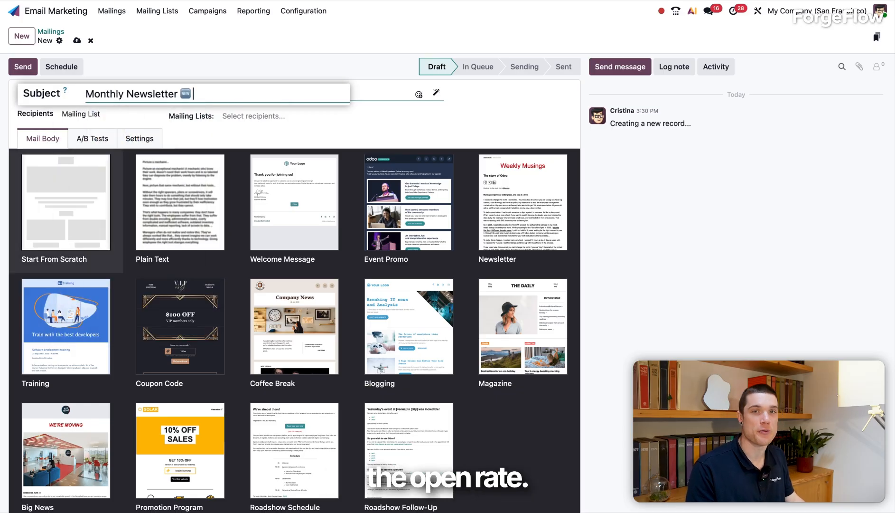
type("March Edit")
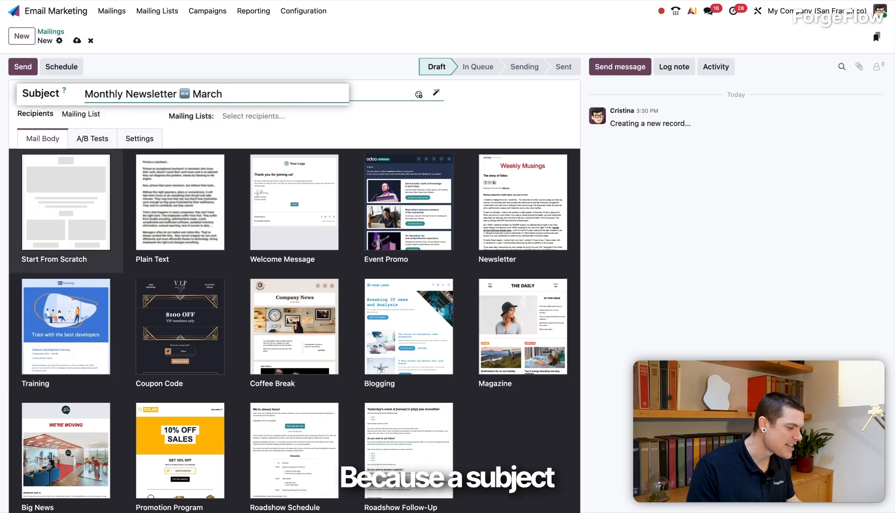
type("ion")
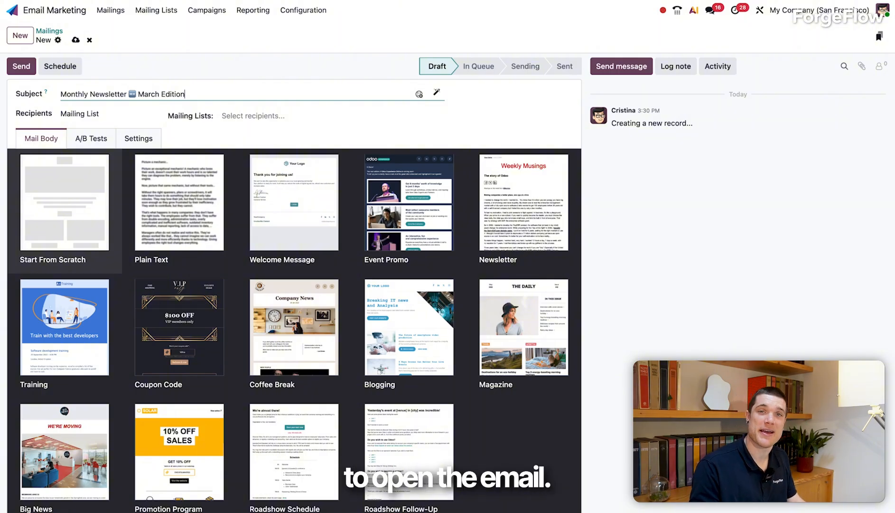
- Address the mailing to the Newsletter mailing list
left_click(81, 114)
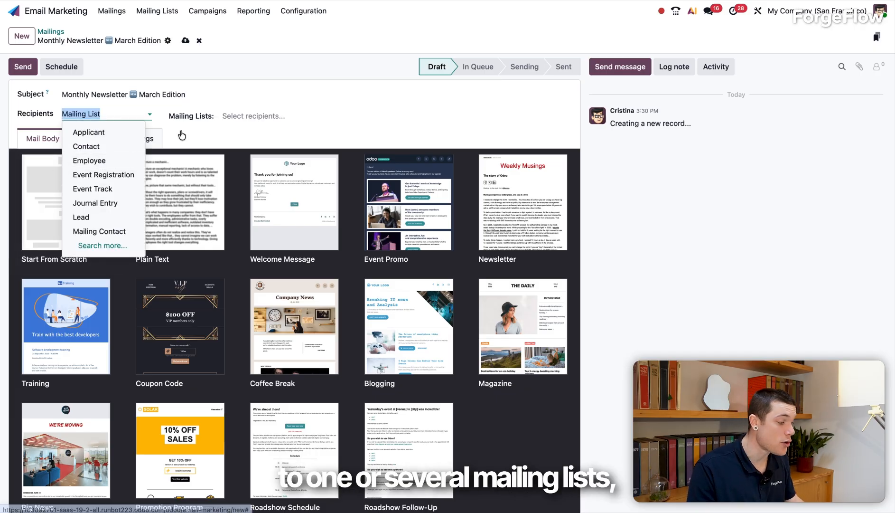
left_click(243, 114)
left_click(249, 145)
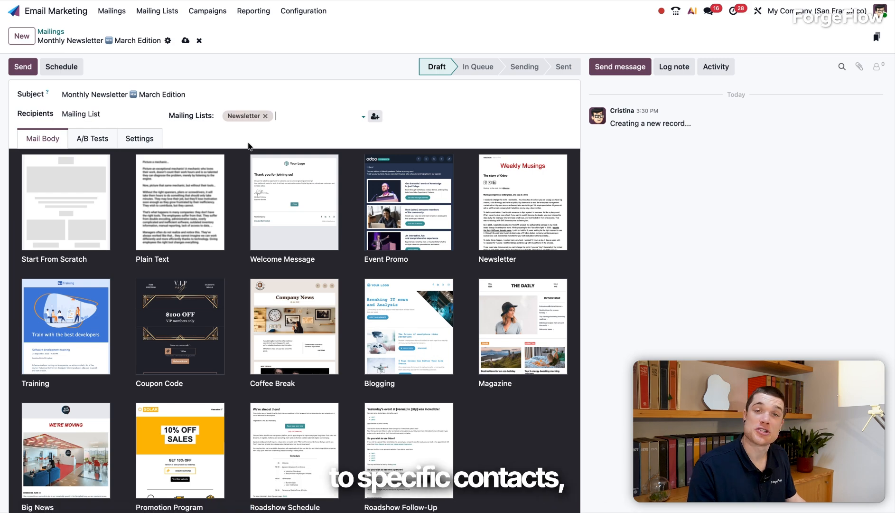
- Set the recipients to Employee and choose the Start From Scratch template for the mail body
left_click(124, 113)
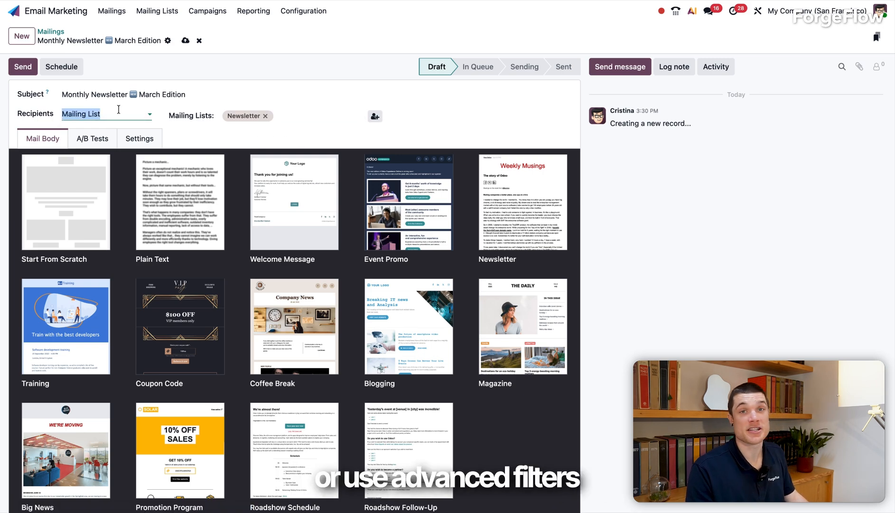
left_click(102, 160)
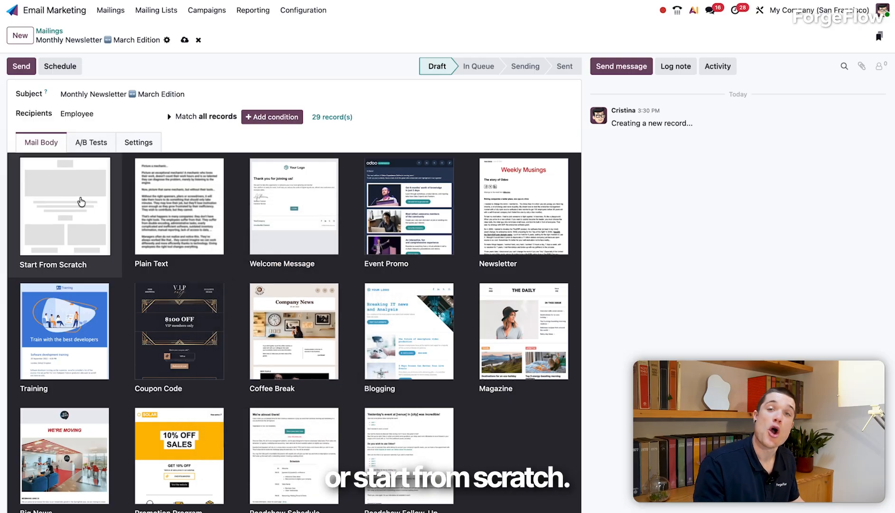
left_click(85, 201)
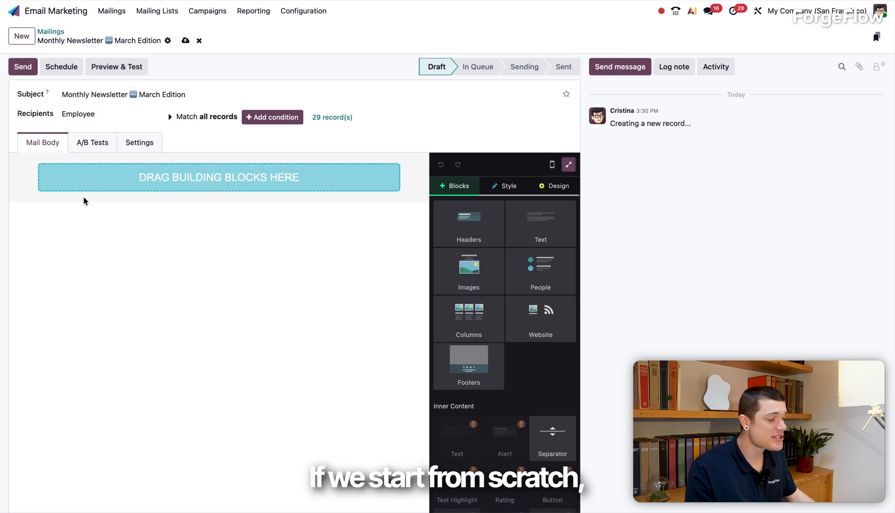
- Insert the header block with a logo and social media icons, with the plain paragraph text block beneath it
left_click_drag(469, 219, 224, 200)
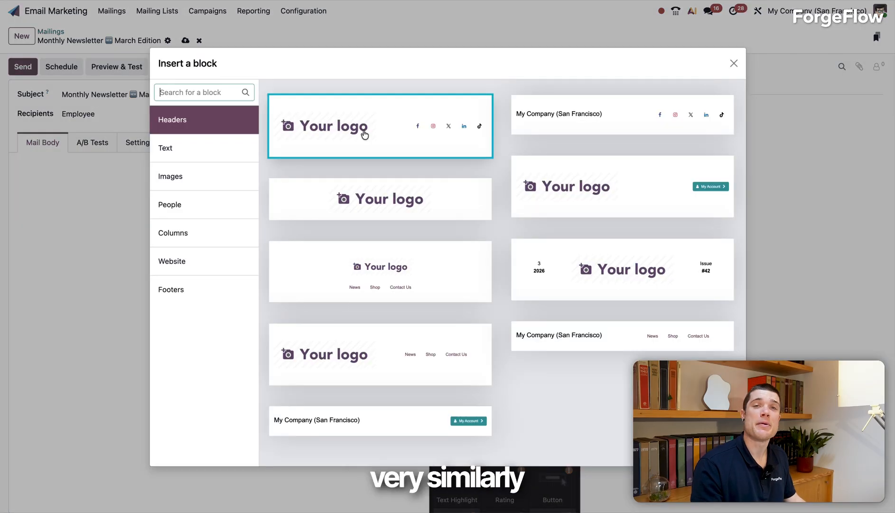
left_click(363, 130)
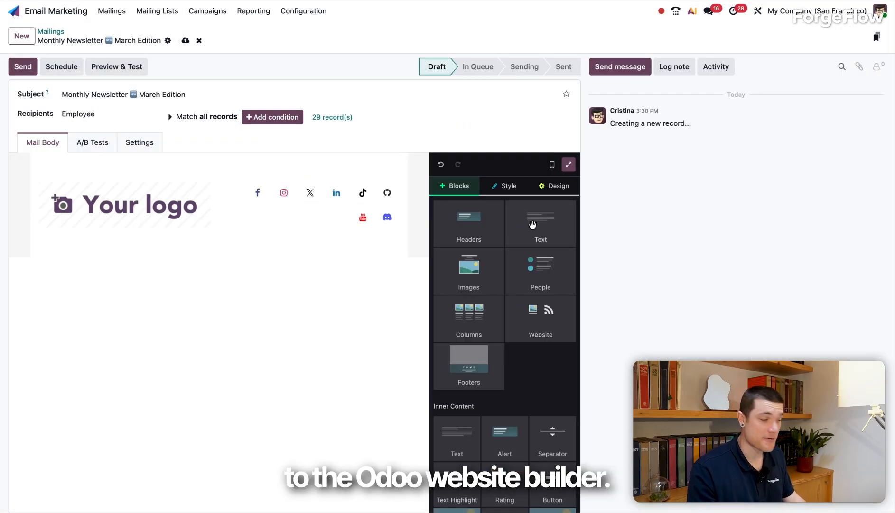
left_click_drag(537, 220, 219, 261)
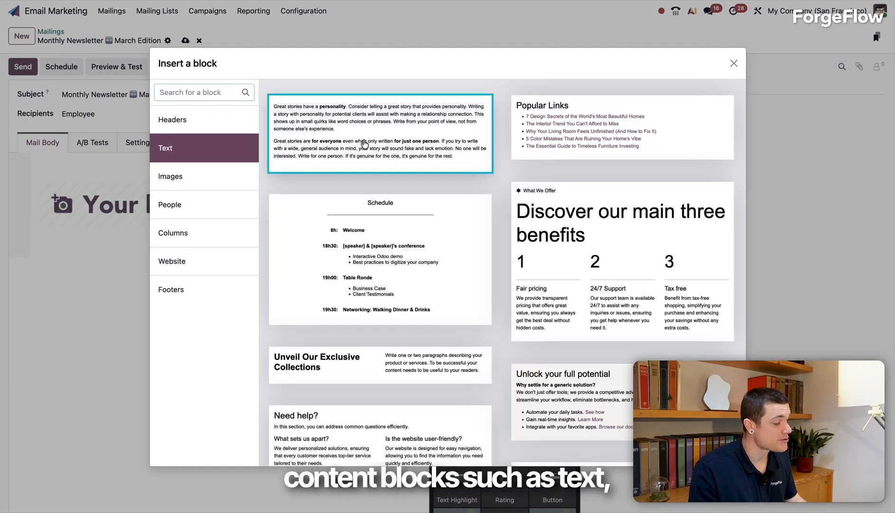
left_click(363, 146)
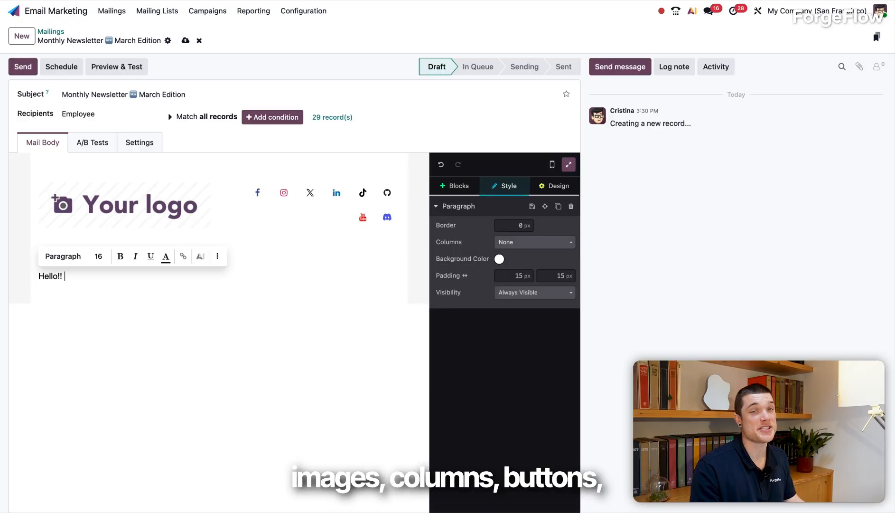
- Replace the text block's sample text with "Hello!!" followed by a dynamic Employee Name field with an empty default
type("!/m")
left_click(119, 298)
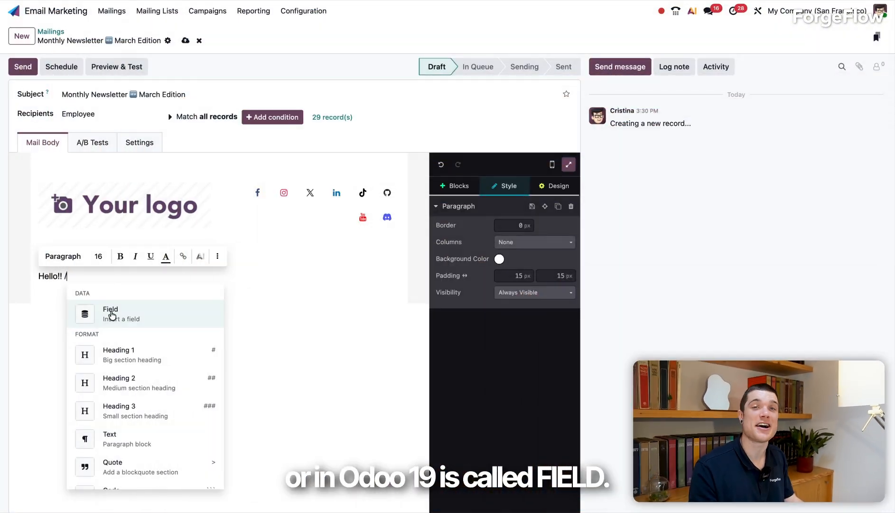
left_click(111, 315)
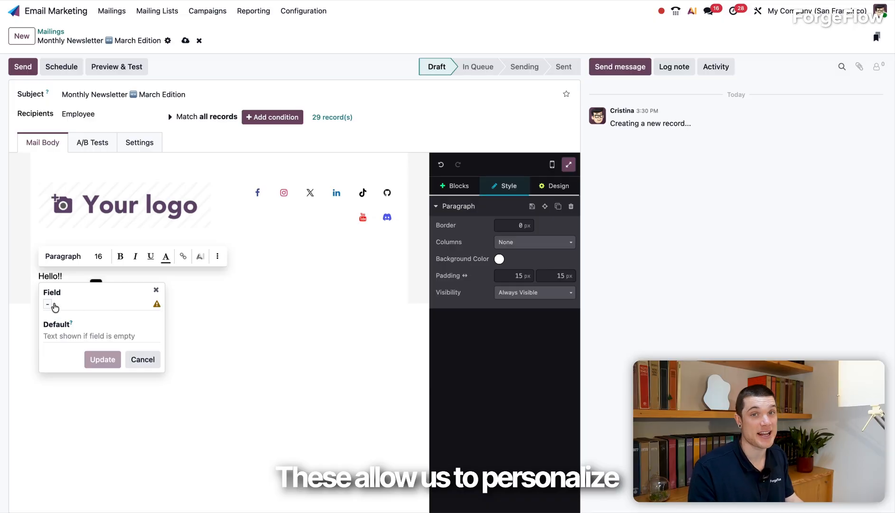
left_click(49, 304)
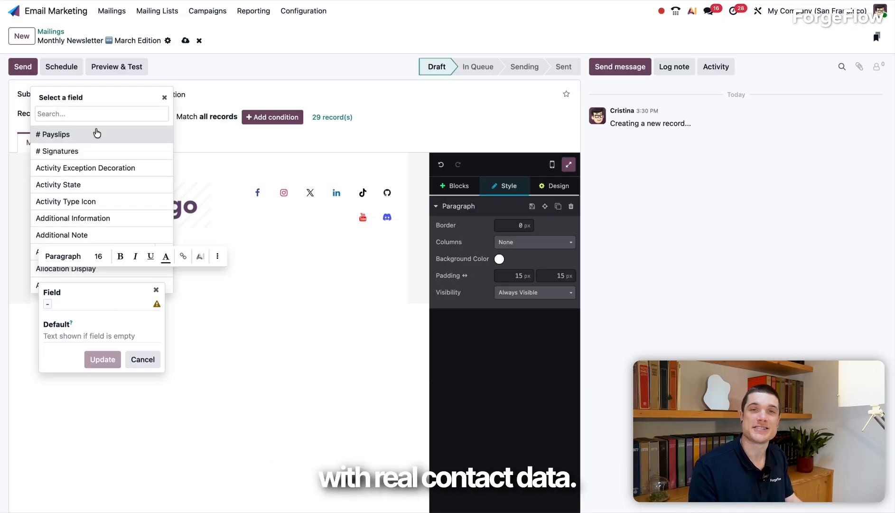
type("name")
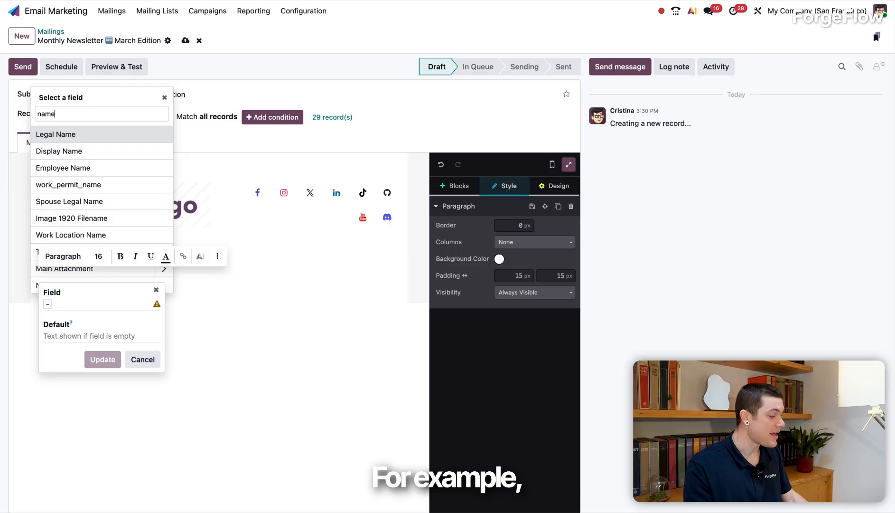
left_click(104, 169)
left_click_drag(44, 335, 97, 335)
key("BackSpace")
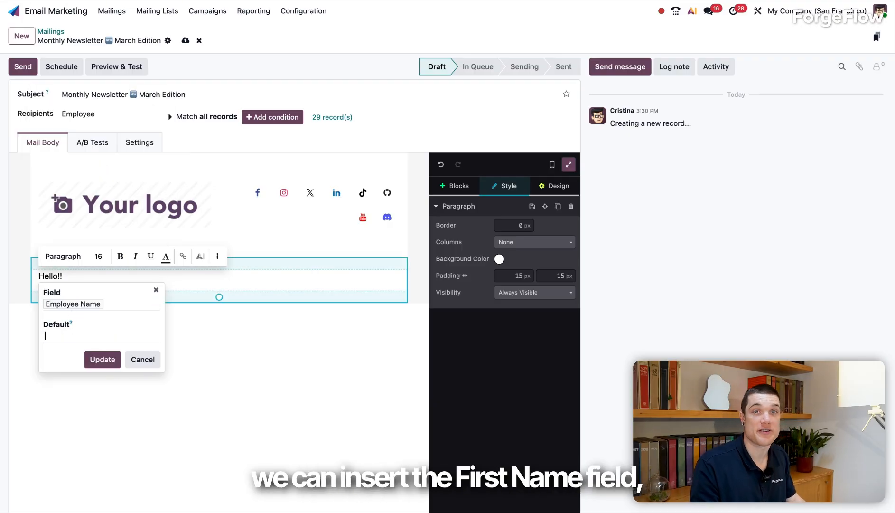
left_click(103, 360)
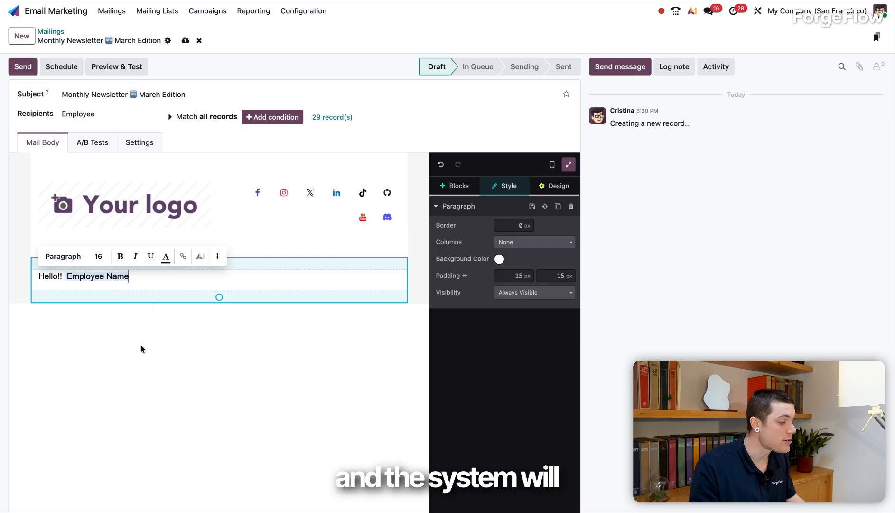
- Paste the prepared newsletter body text on a new line below the greeting
key("Return")
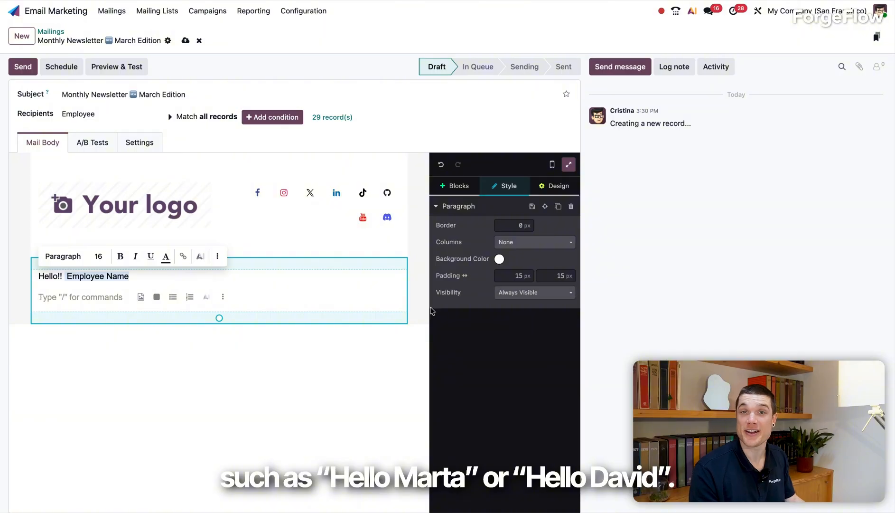
type("Welcome to our March Monthly Newsletter! Each month we share updates, insights, and highlights from our team. This month we’re excited to announce a few new developments, share some industry insights, and highlight resources that might be useful for our community. Write here memorable content that provides value to your mailing list. This could be a product update, a recent achievement, or a story that connects with your audience. Explain briefly why this matters to your readers and how it relates to your company or community. 💡 Tip of the Month Write here a short, practical tip your audience can apply immediately. CTA End with a friendly closing message and invite readers to reply, share feedback, or follow us for updates. Thanks for being part of our community!")
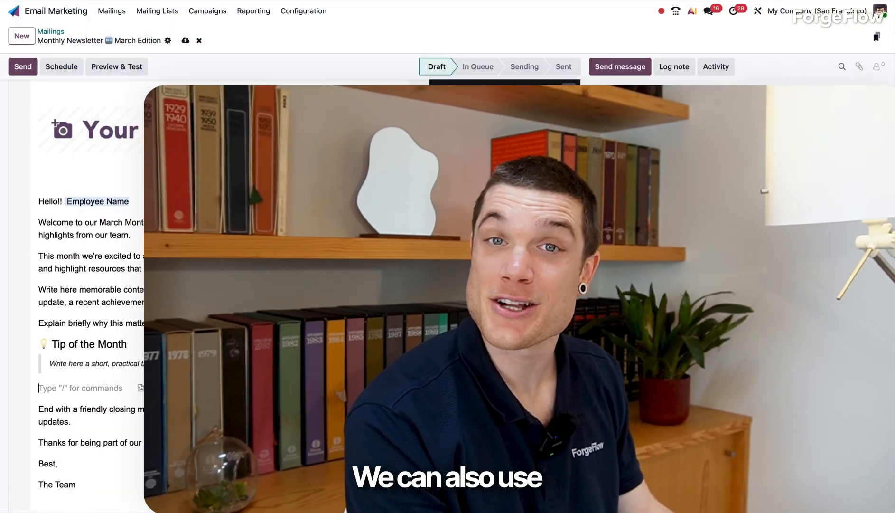
- Insert a "Click Here!" button linked to #top below the Tip of the Month quote in the newsletter body
type("/butt")
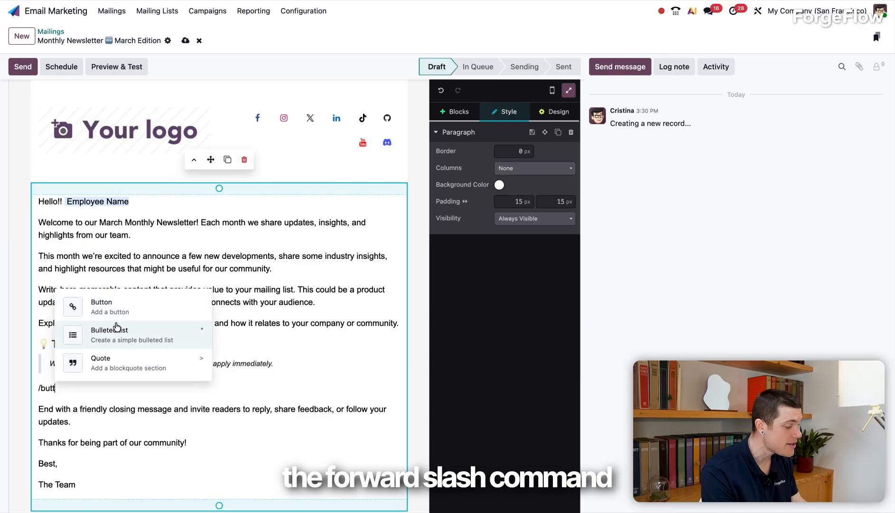
left_click(101, 306)
type("C")
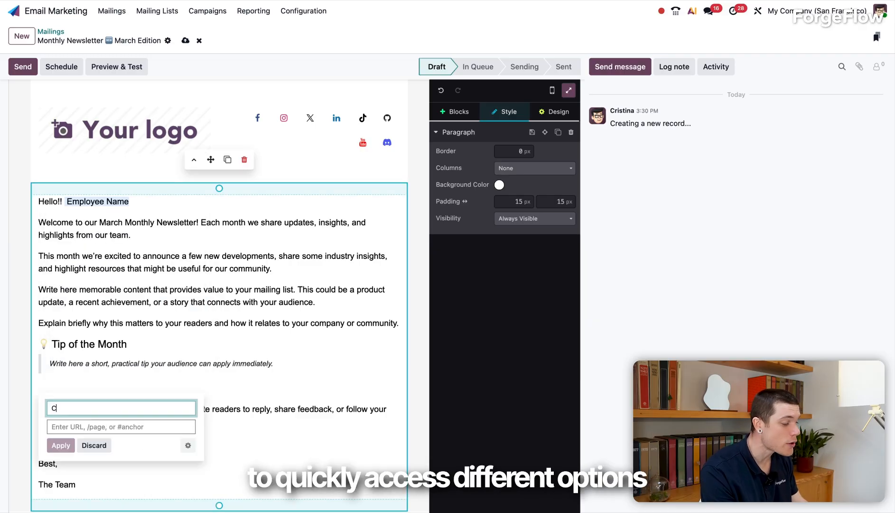
type("lick Here!")
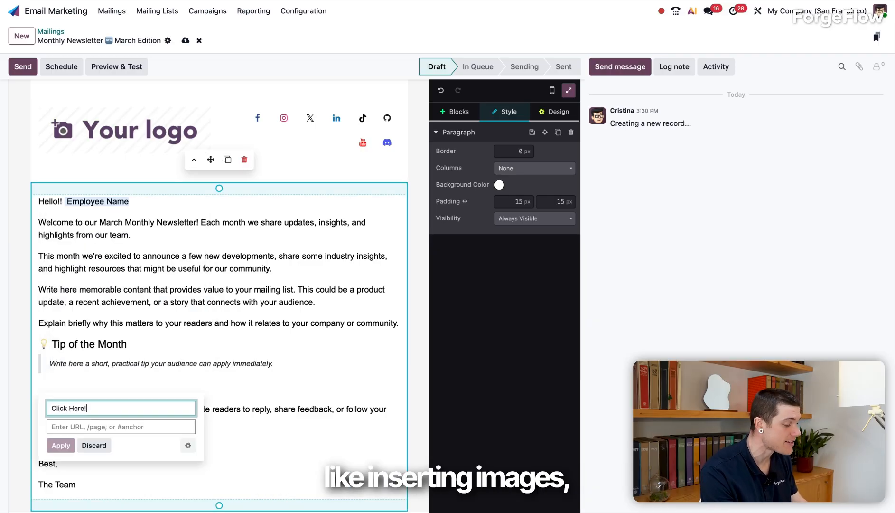
left_click(77, 428)
type("#")
left_click(79, 449)
left_click(59, 449)
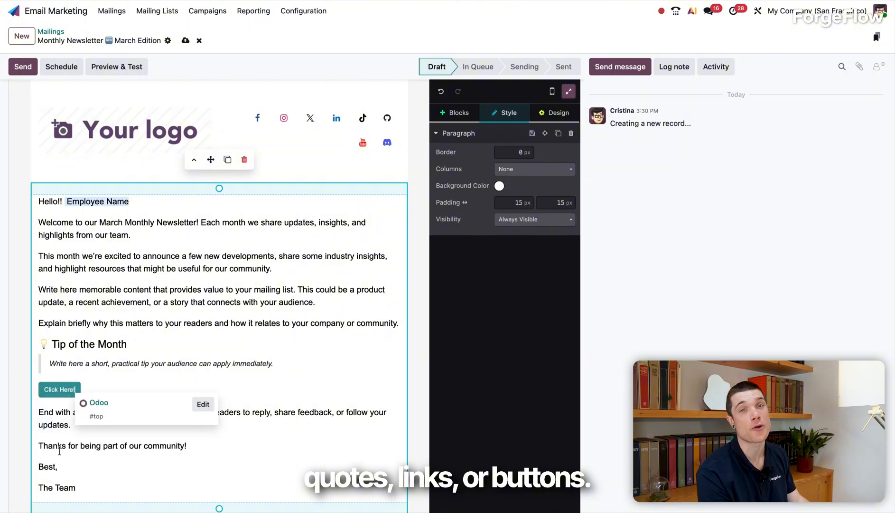
- Review the newsletter's full layout in the editor's mobile view and return to the desktop view
left_click(535, 99)
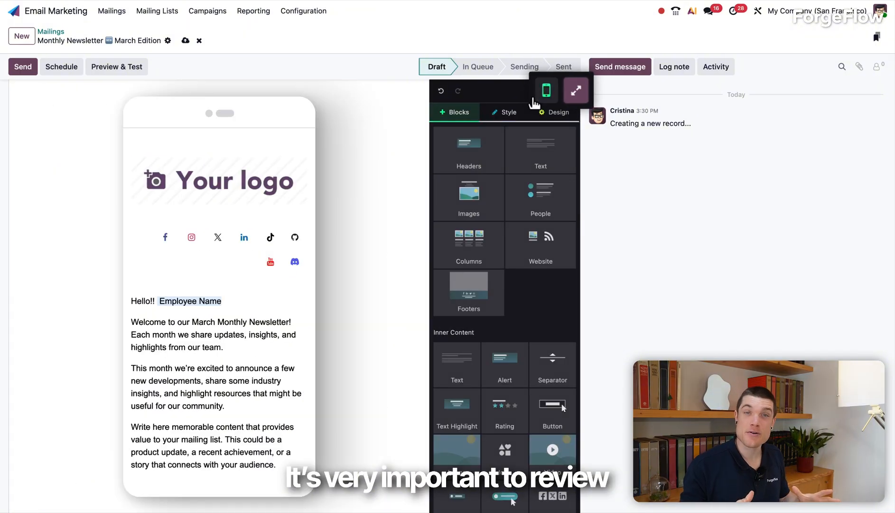
scroll(247, 323, "down", 10)
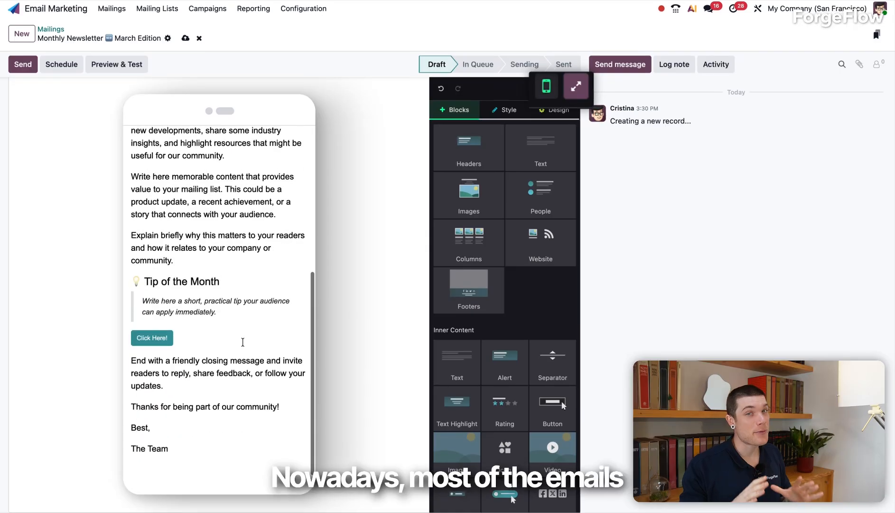
scroll(243, 342, "up", 5)
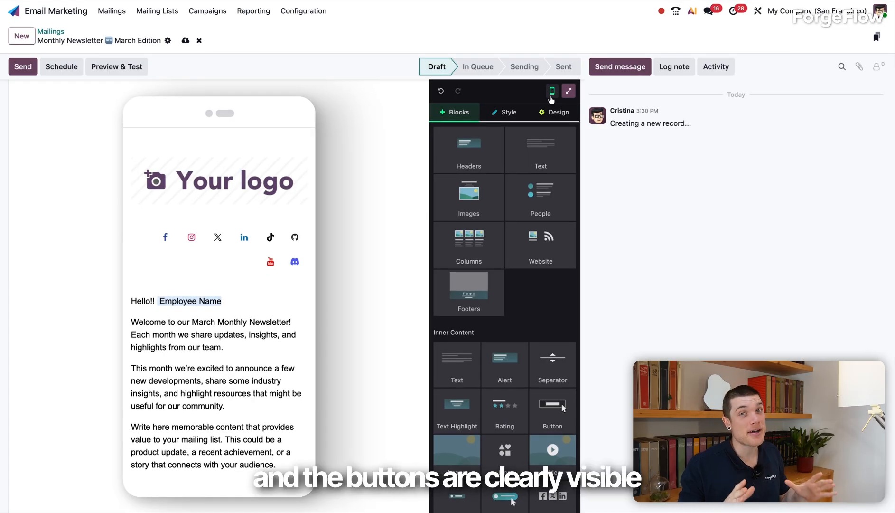
left_click(553, 92)
scroll(263, 197, "up", 1)
scroll(263, 198, "up", 2)
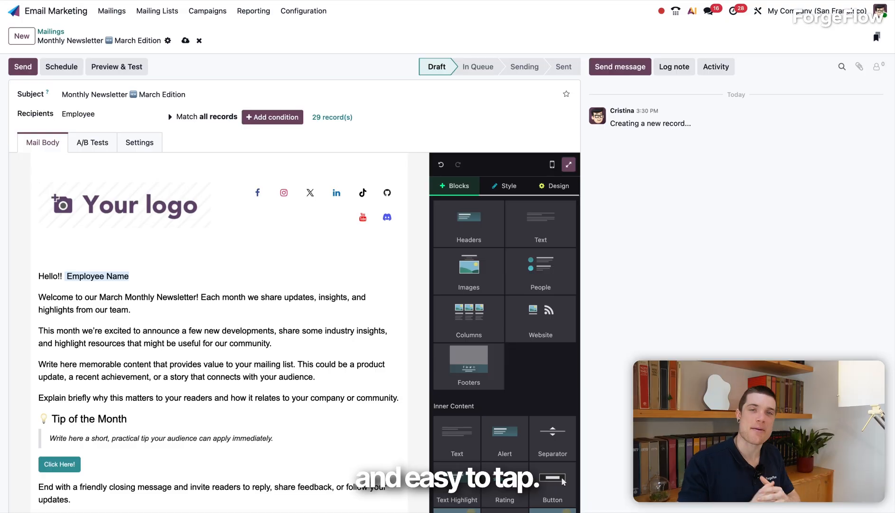
- Enable A/B testing on 20% of recipients with Highest Click Rate as the winner selection, and create an alternative version
left_click(93, 143)
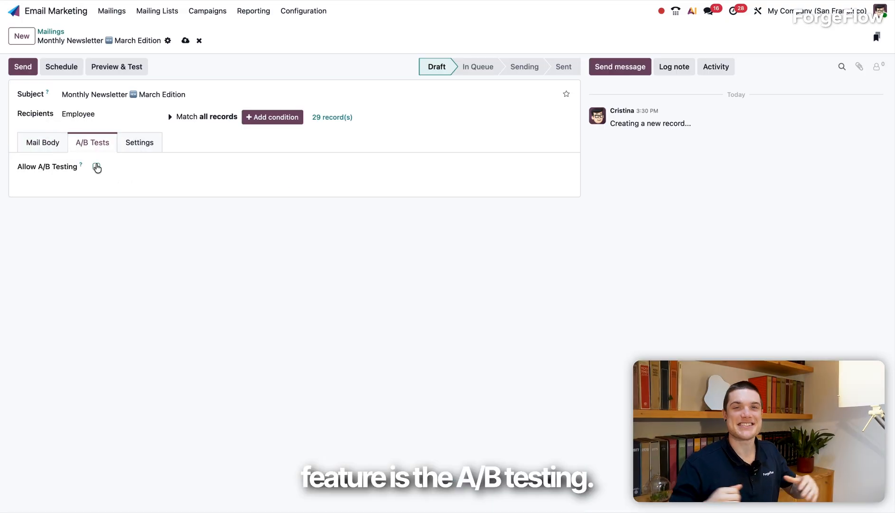
left_click(96, 167)
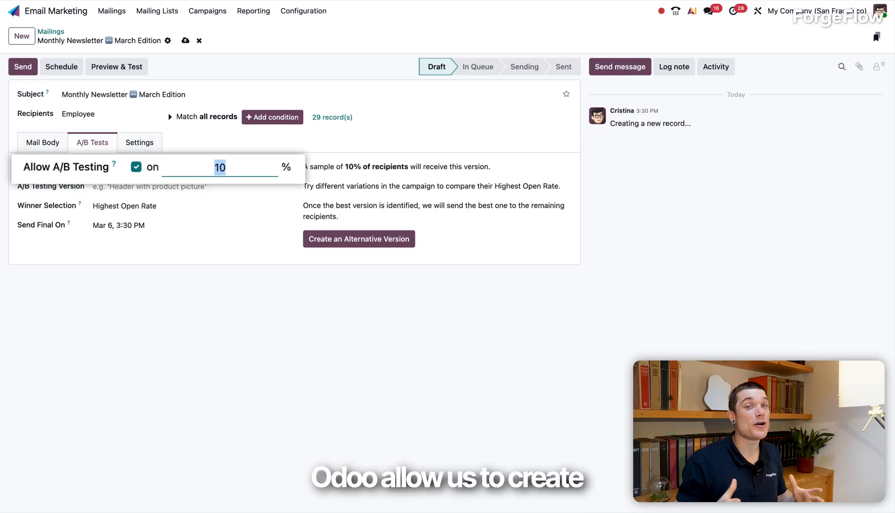
type("20")
left_click(286, 295)
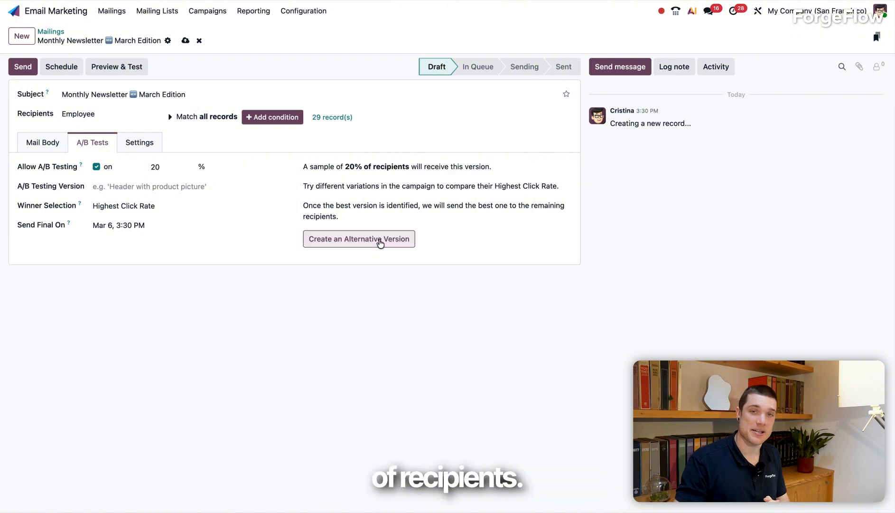
left_click(380, 240)
- Open a March Edition newsletter version from the list of mailings and disable its A/B testing
left_click(57, 33)
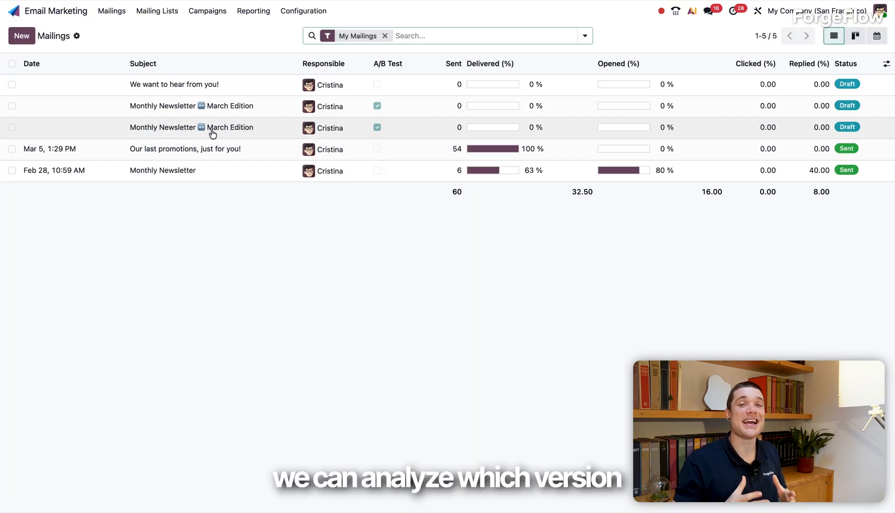
left_click(212, 131)
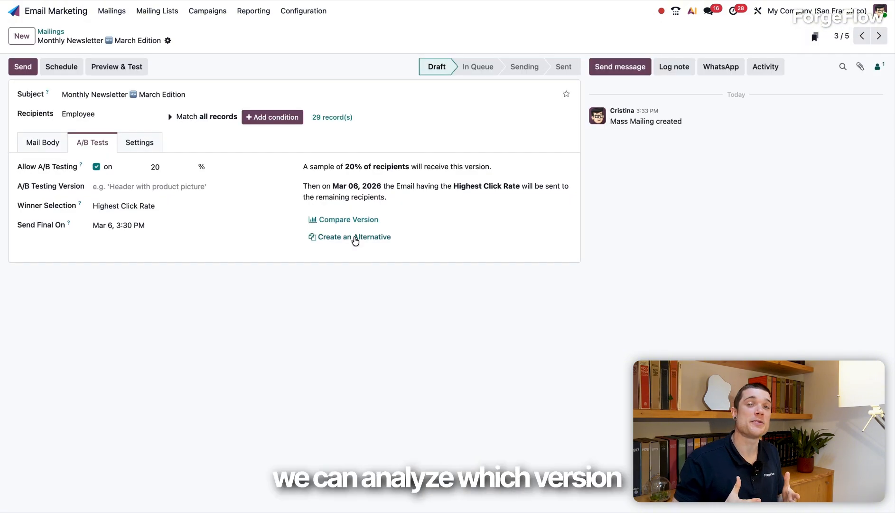
left_click(352, 220)
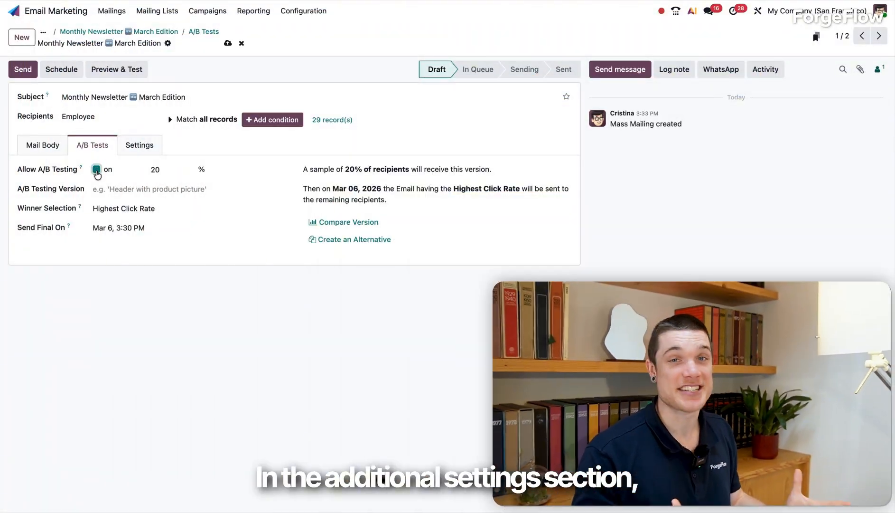
left_click(97, 170)
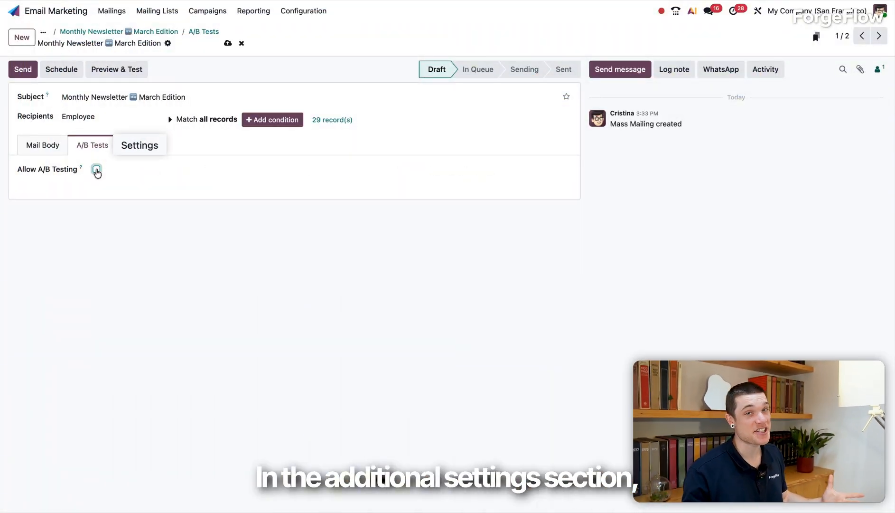
- Set the mailing's preview text to "Read the newsletter here!" with a smiling face with hearts emoji at the end
left_click(149, 152)
left_click(152, 204)
type("Rea")
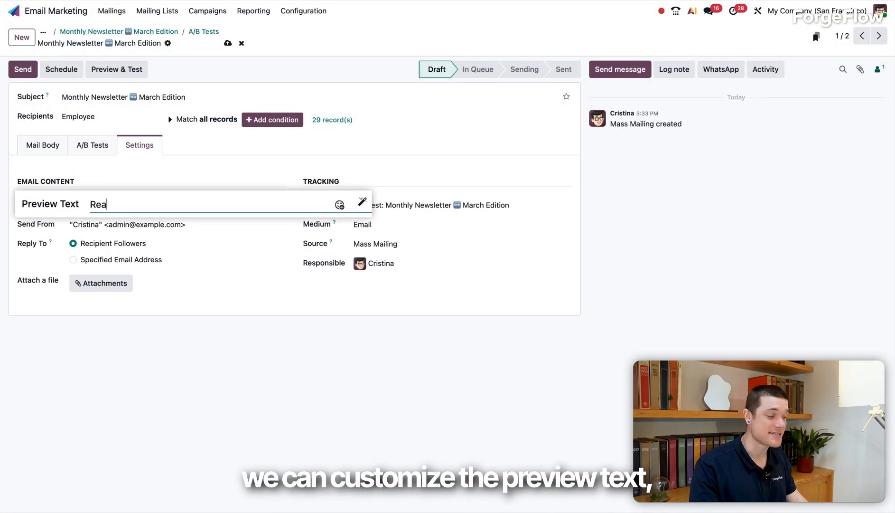
type("d the news")
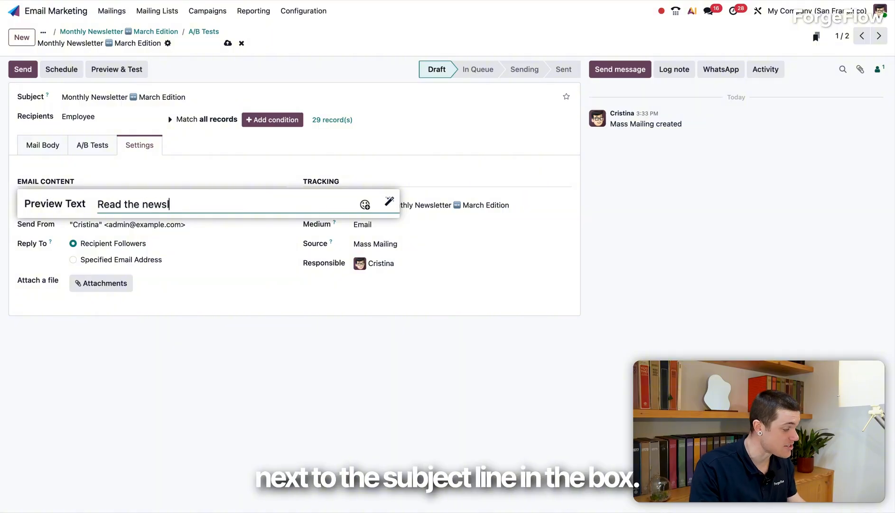
type("letter here!🥰")
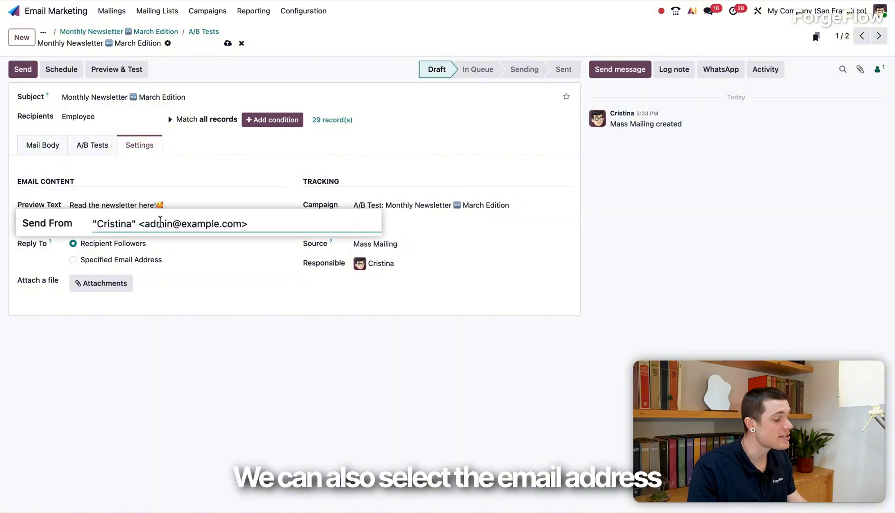
- Change the mailing's Send From email to the company's newsletter address, keeping the sender's name
double_click(118, 224)
type("newsletter@y")
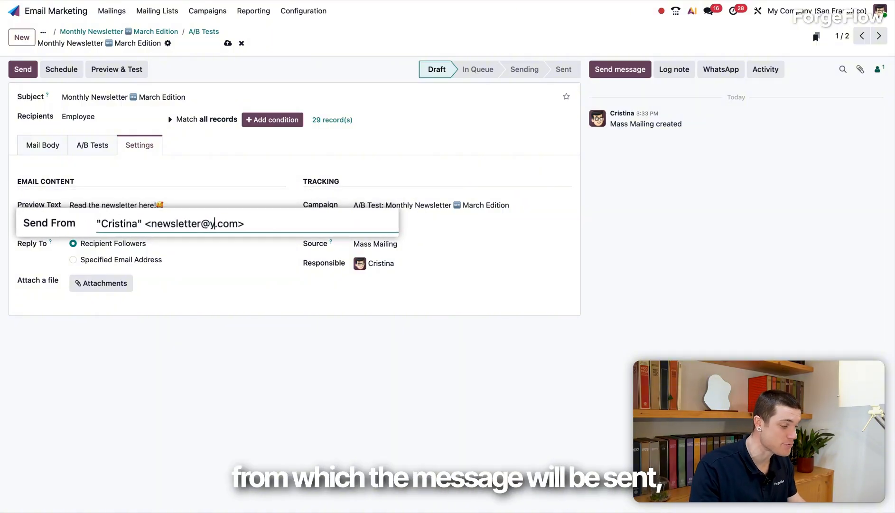
type("ourcompany")
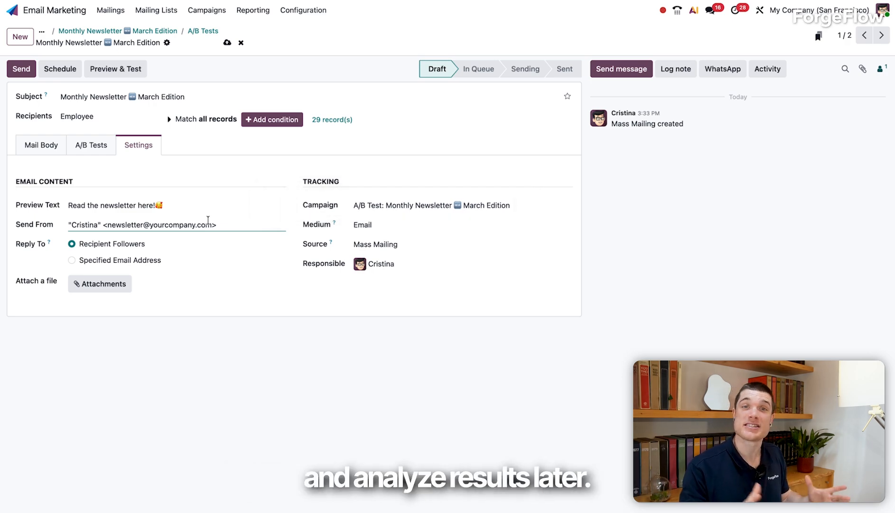
- Preview the mailing for a sample recipient, checking its content in both the desktop and mobile layouts
left_click(111, 76)
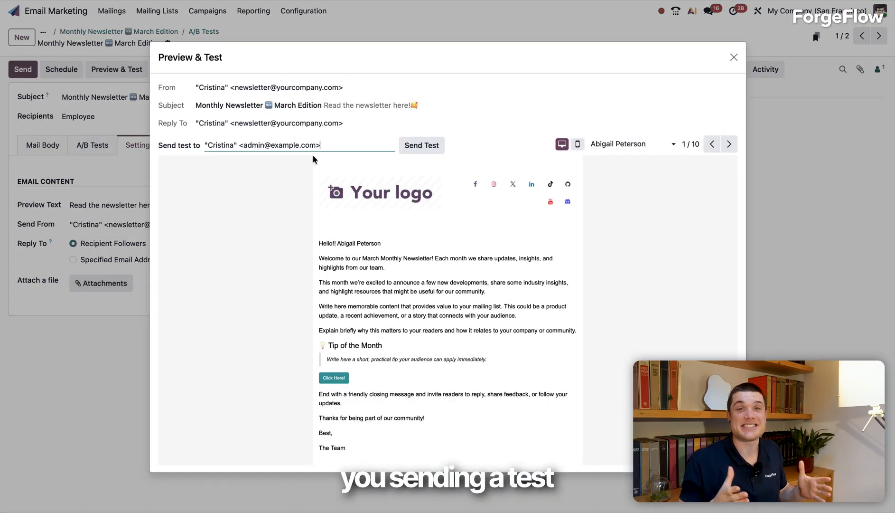
scroll(342, 209, "down", 1)
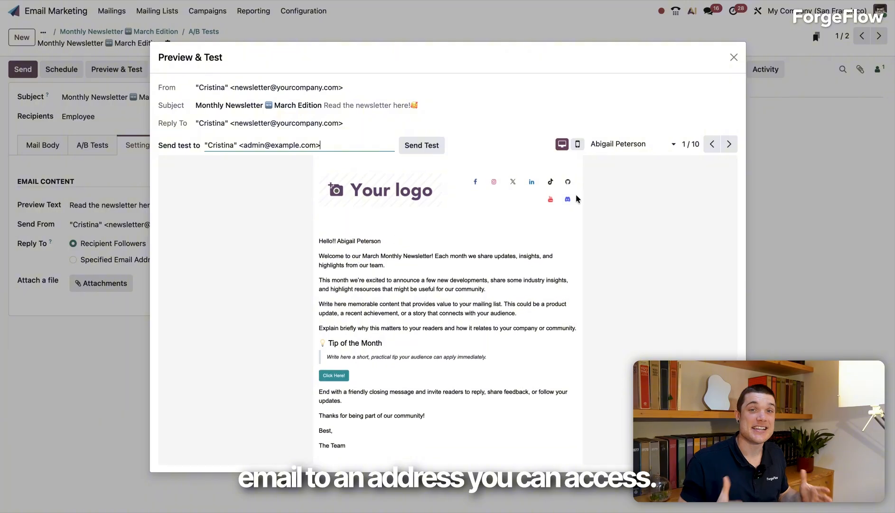
left_click(578, 144)
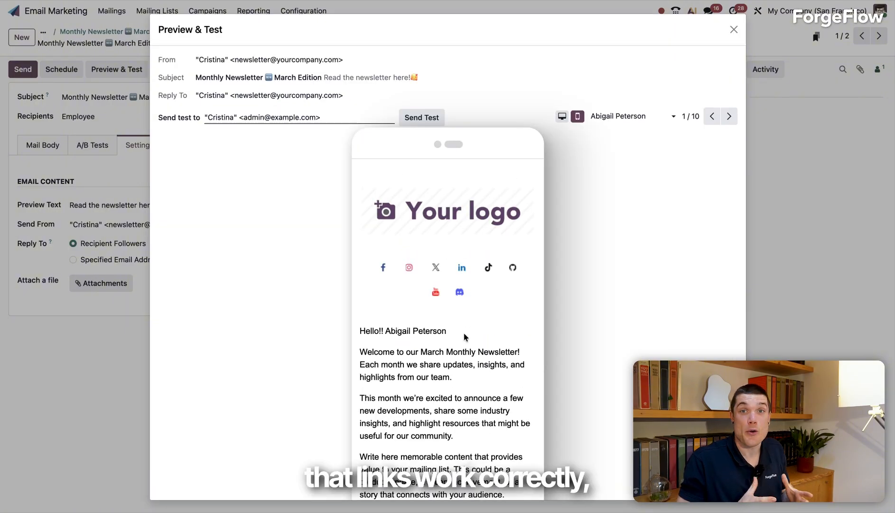
scroll(464, 336, "down", 5)
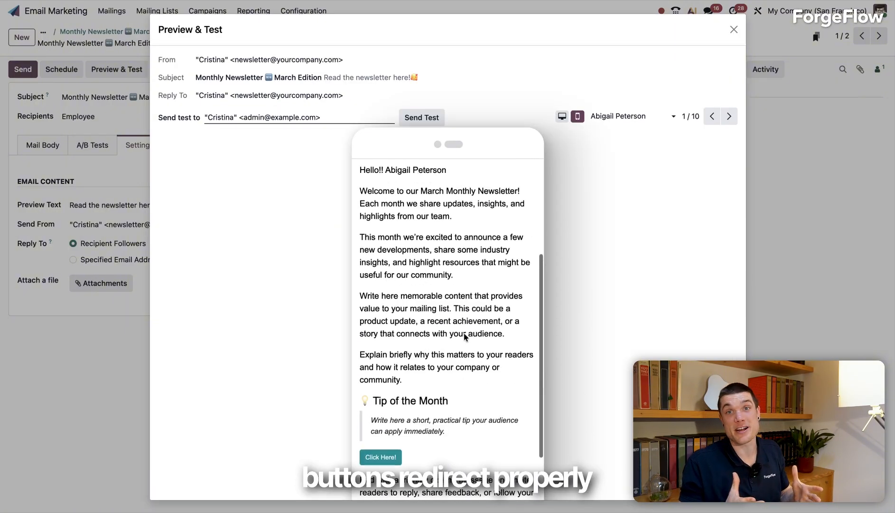
scroll(464, 337, "up", 5)
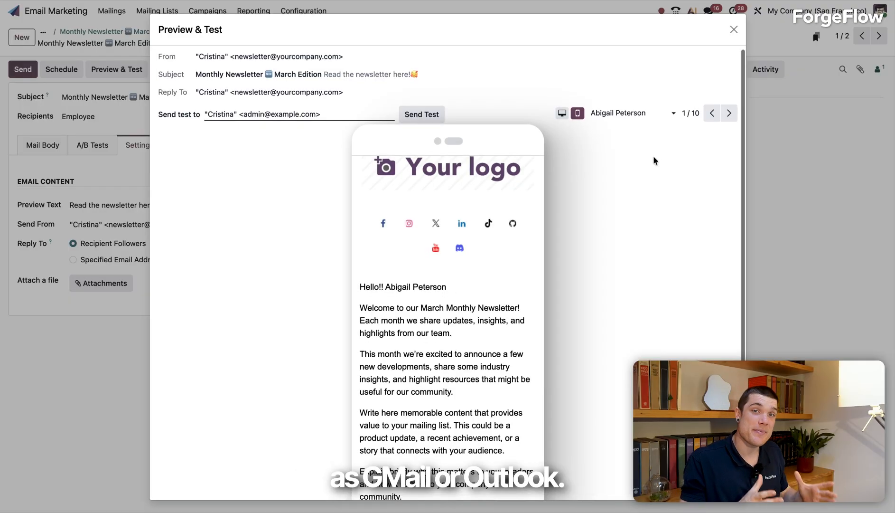
scroll(654, 158, "down", 1)
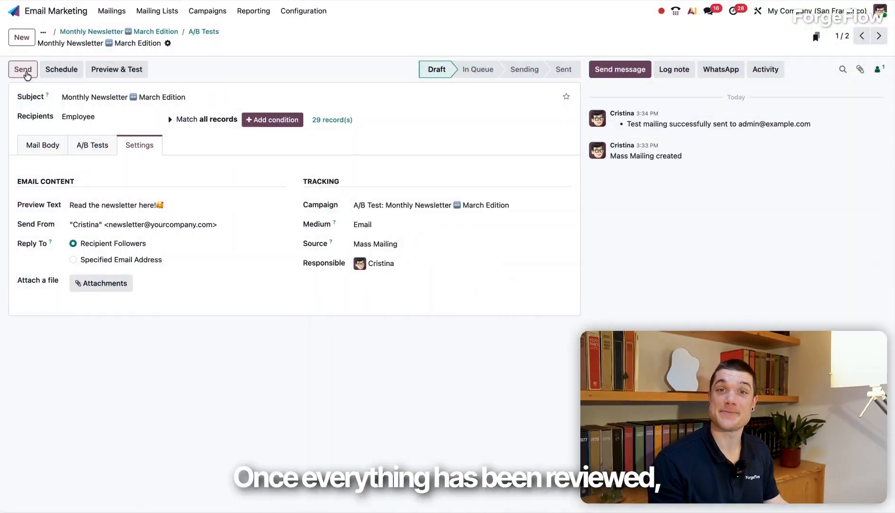
- Send the March Edition mailing to all recipients and return to the list of mailings
left_click(26, 72)
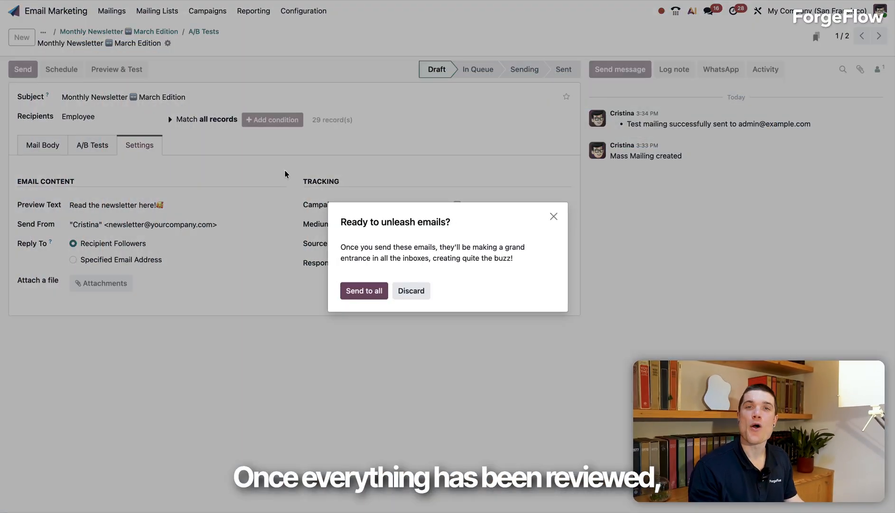
left_click(355, 291)
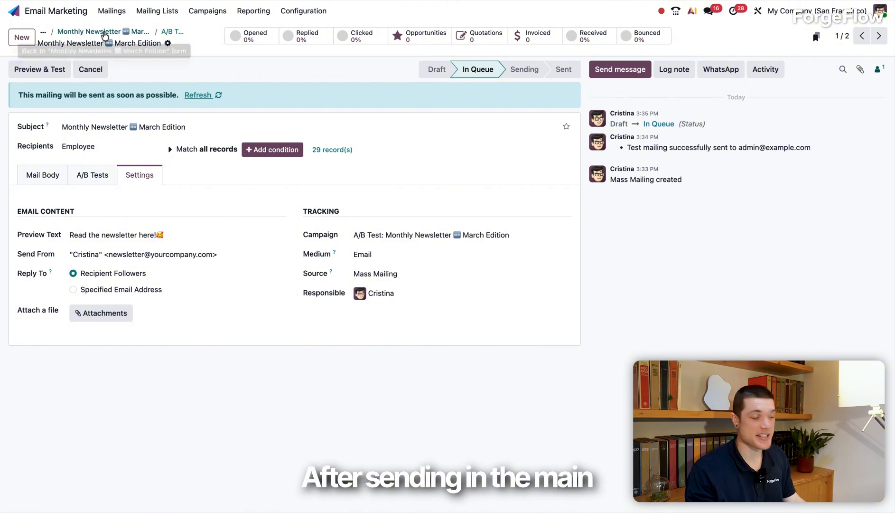
left_click(112, 10)
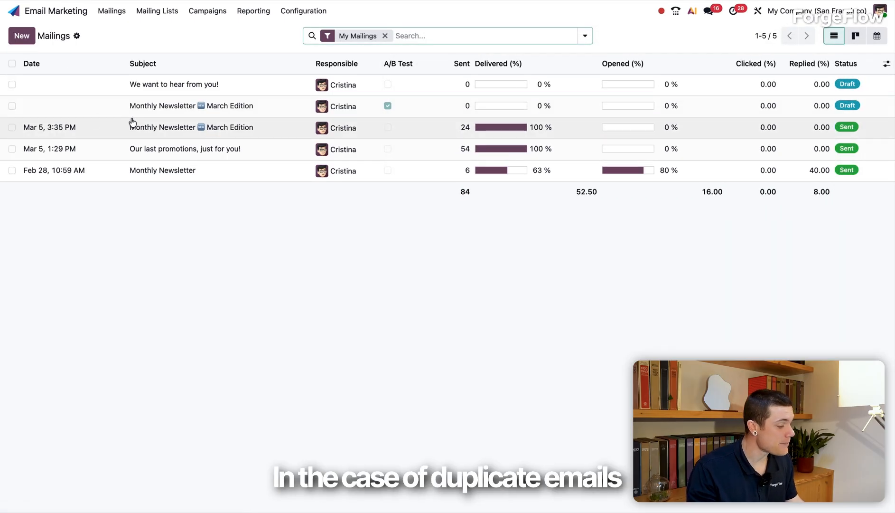
- Examine the statistics of the sent March Edition mailing and of the earlier Monthly Newsletter, including its opened emails
left_click(58, 128)
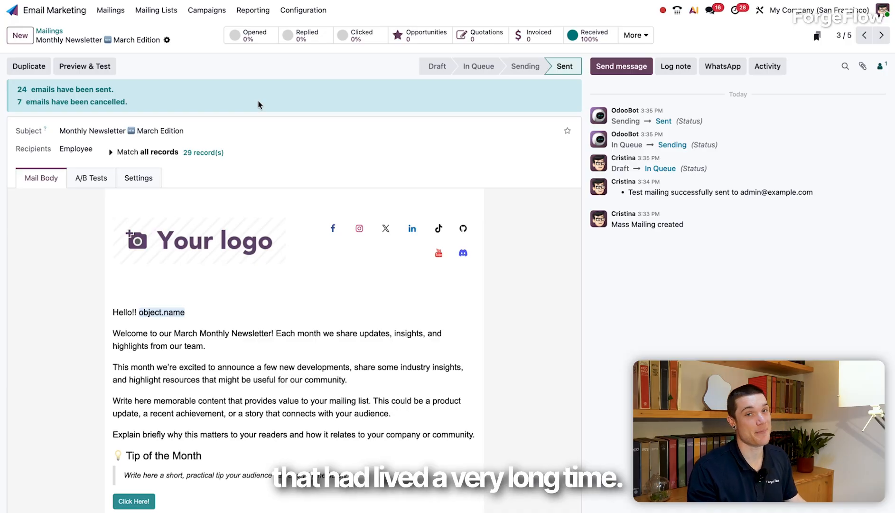
left_click(879, 36)
left_click(880, 36)
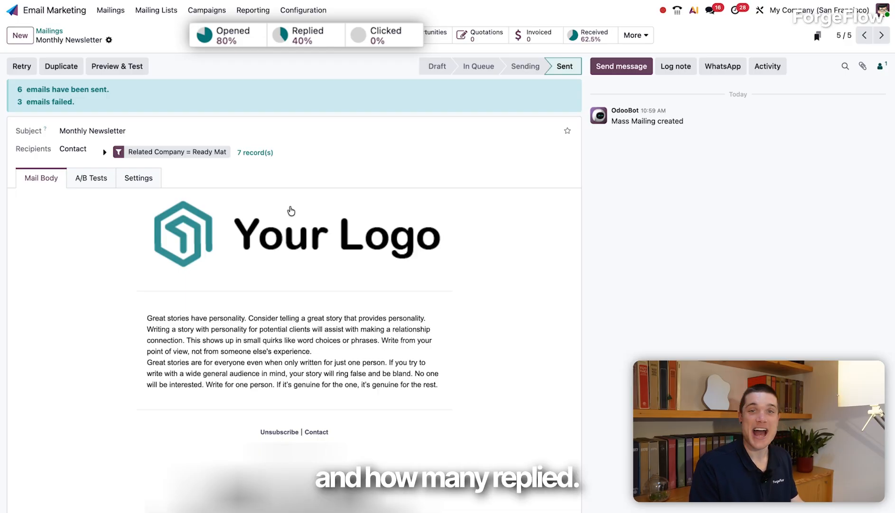
left_click(253, 38)
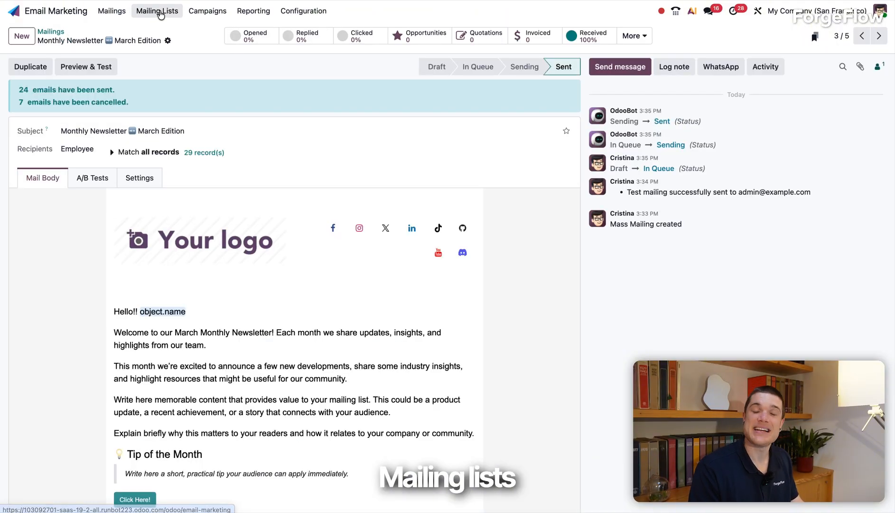
- Create a mailing list named Existing Customers and give it the red colour
left_click(158, 11)
left_click(163, 31)
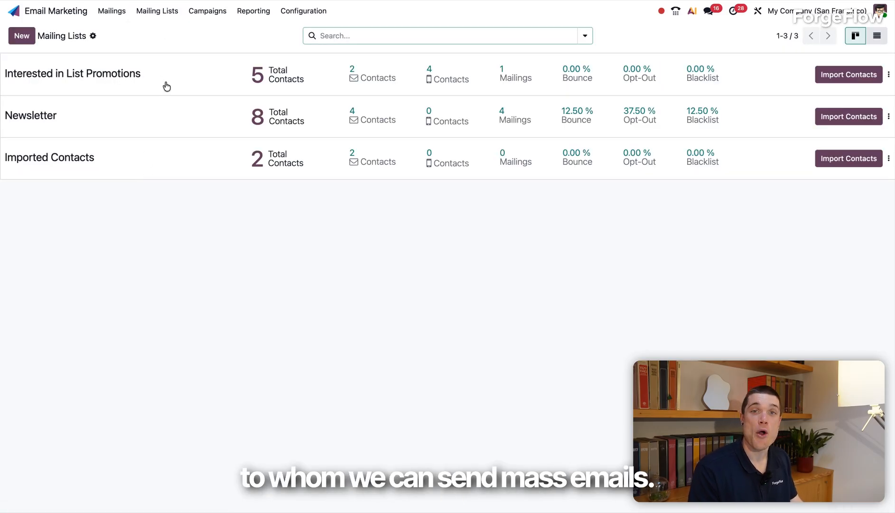
left_click(21, 35)
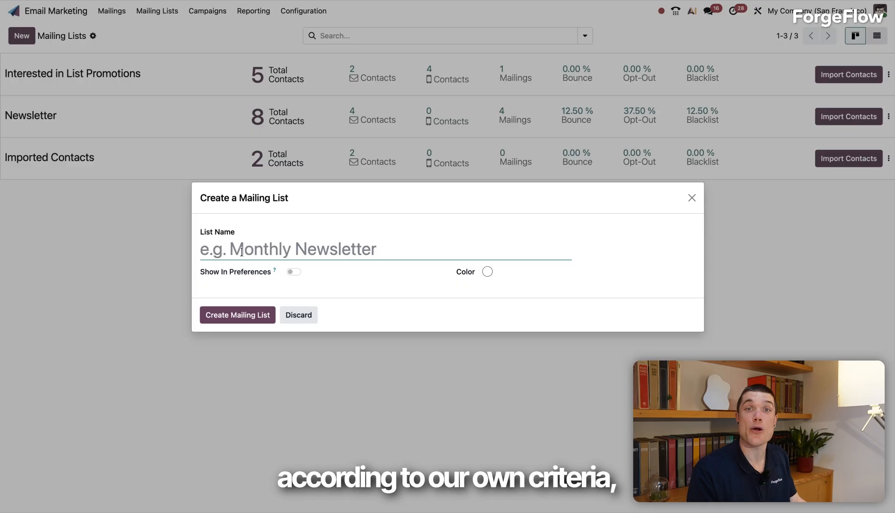
type("Existing Cu")
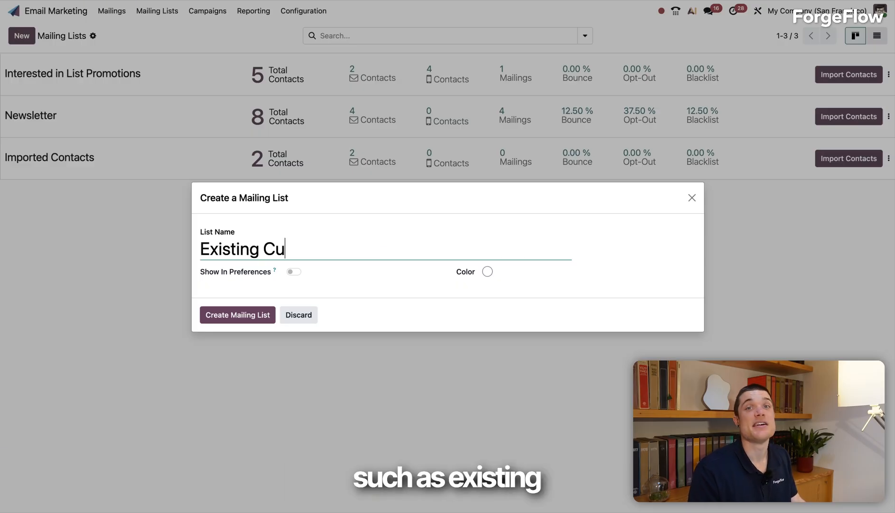
type("stomers")
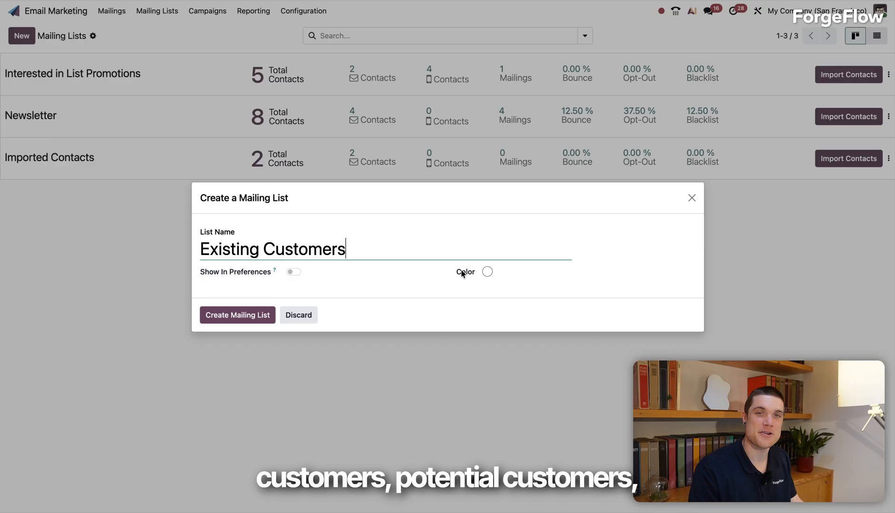
left_click(488, 272)
left_click(502, 272)
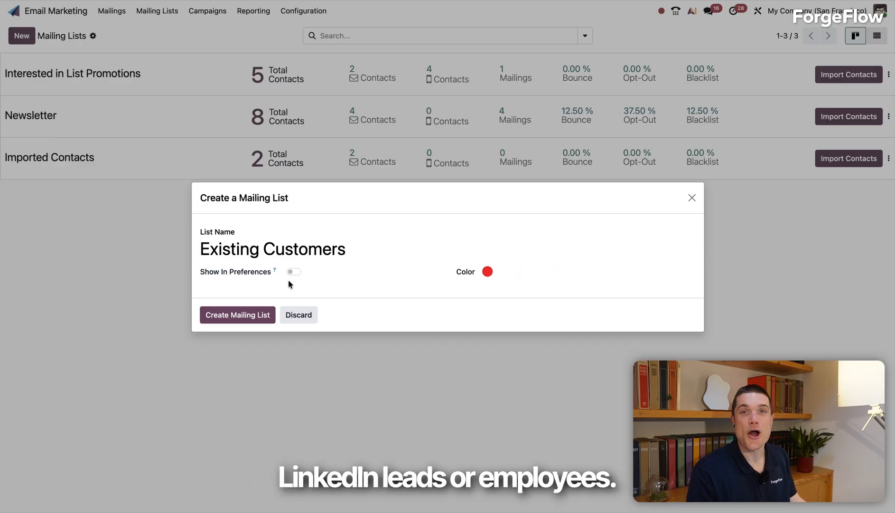
left_click(244, 317)
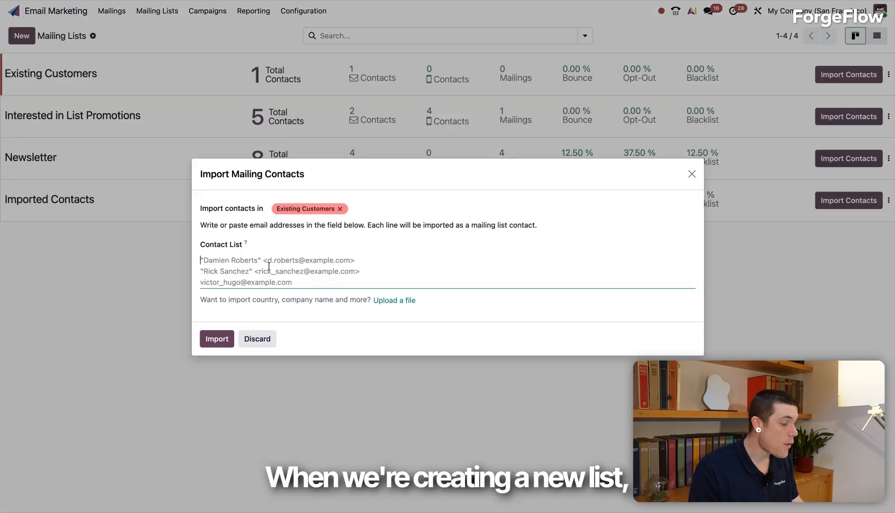
type("paste you mail lis")
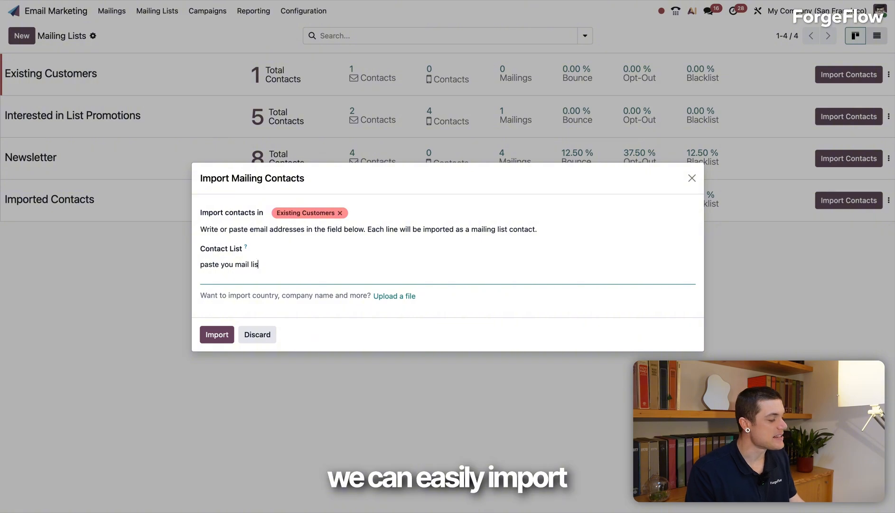
type("t here, or import your file!")
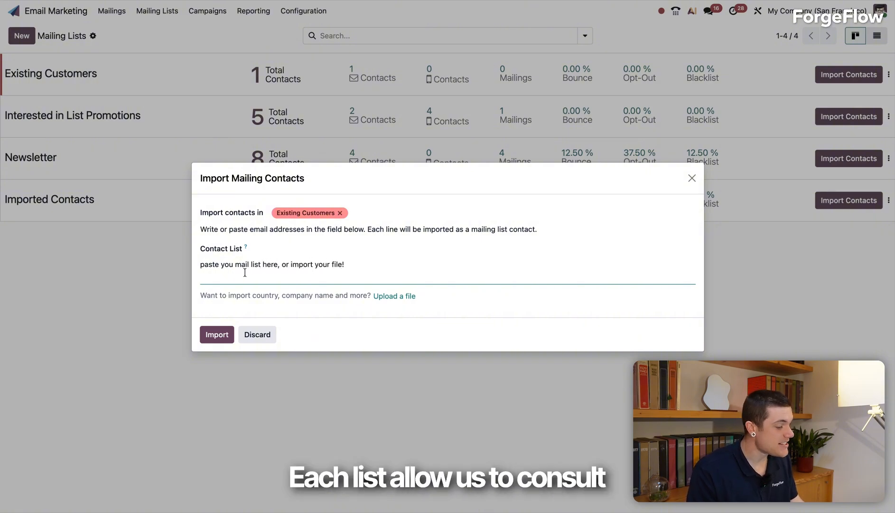
left_click(248, 336)
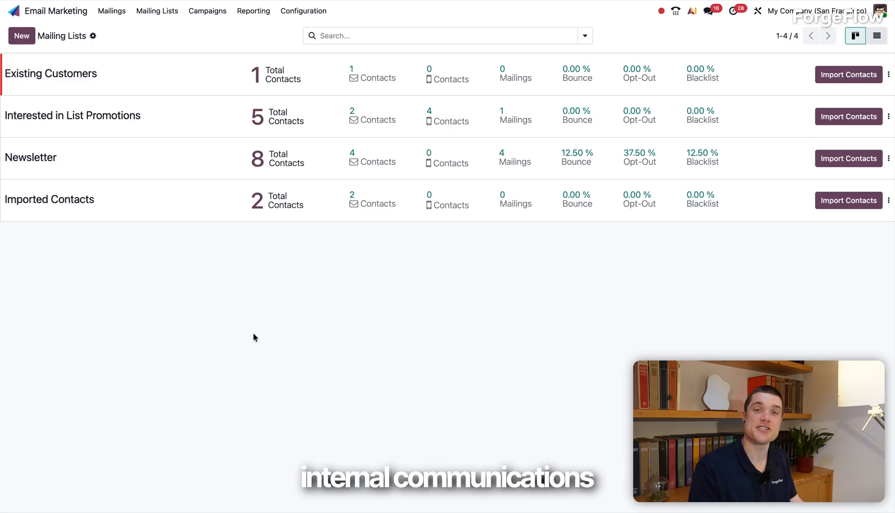
- Examine the mailings grouped under the Newsletter campaign, return to the campaigns overview and leave it
left_click(201, 14)
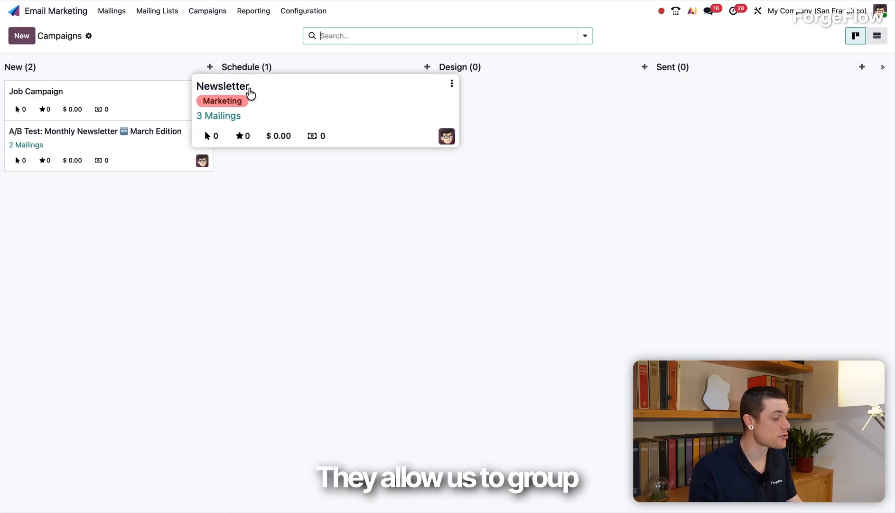
left_click(250, 92)
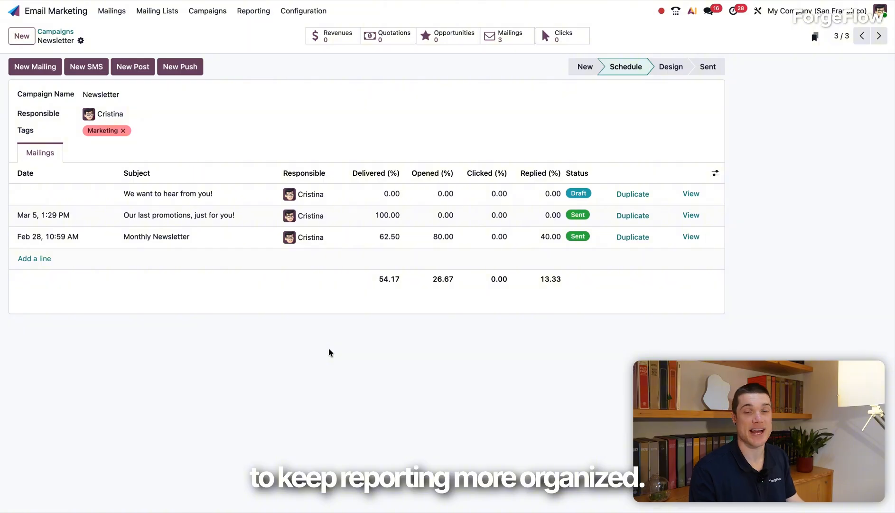
left_click(66, 31)
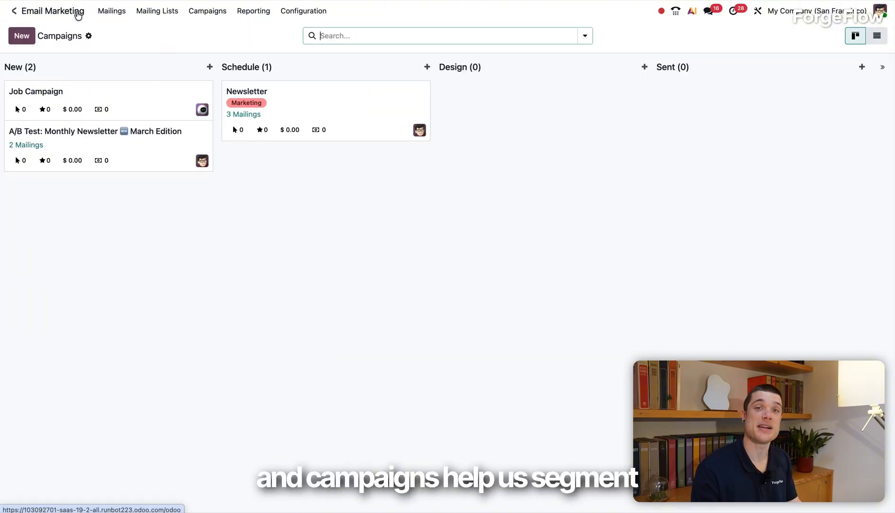
left_click(14, 10)
left_click(406, 415)
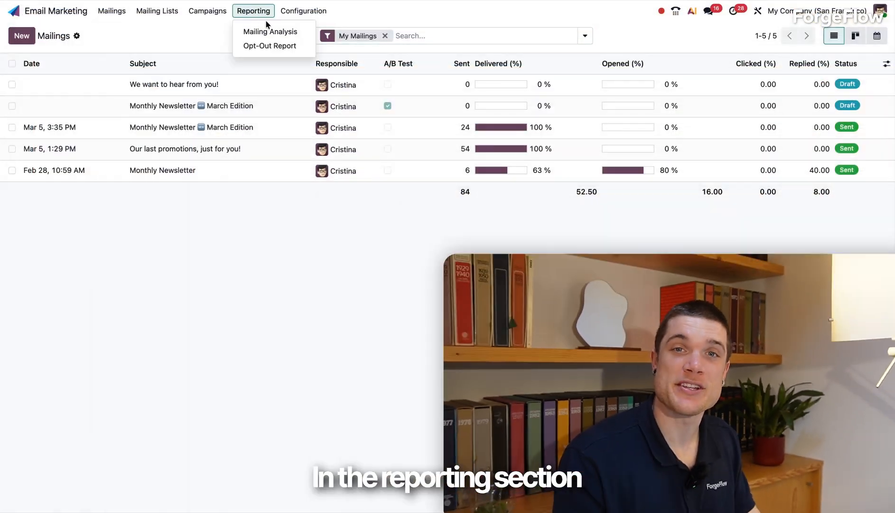
- Examine the mailing analysis as line and pie charts, a pivot table and a list, and return to the list of mailings
left_click(268, 30)
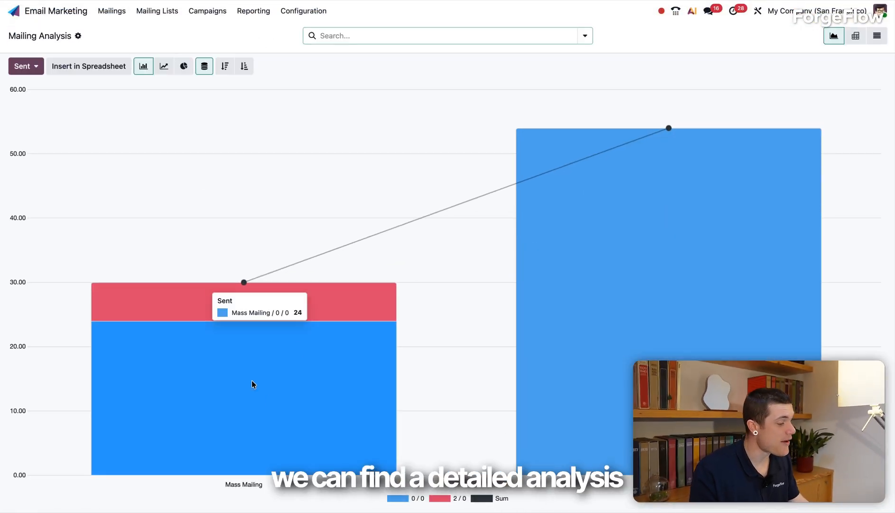
left_click(164, 68)
left_click(184, 67)
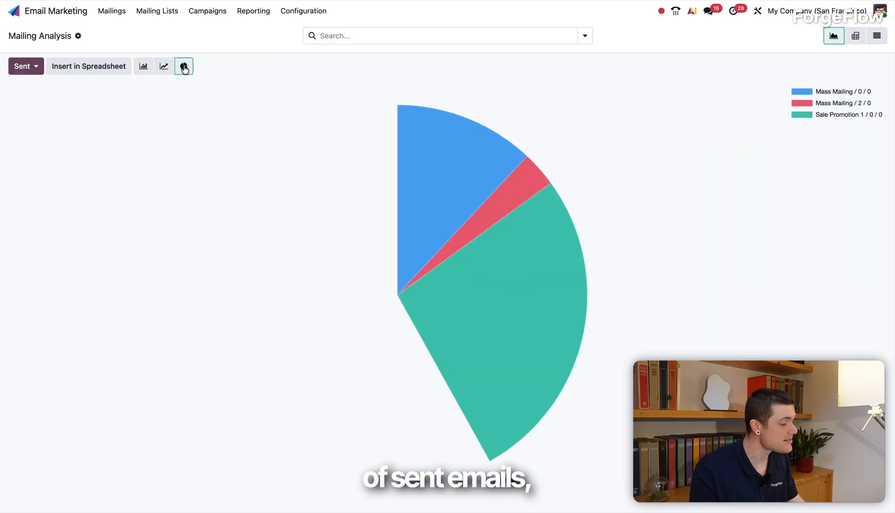
left_click(856, 36)
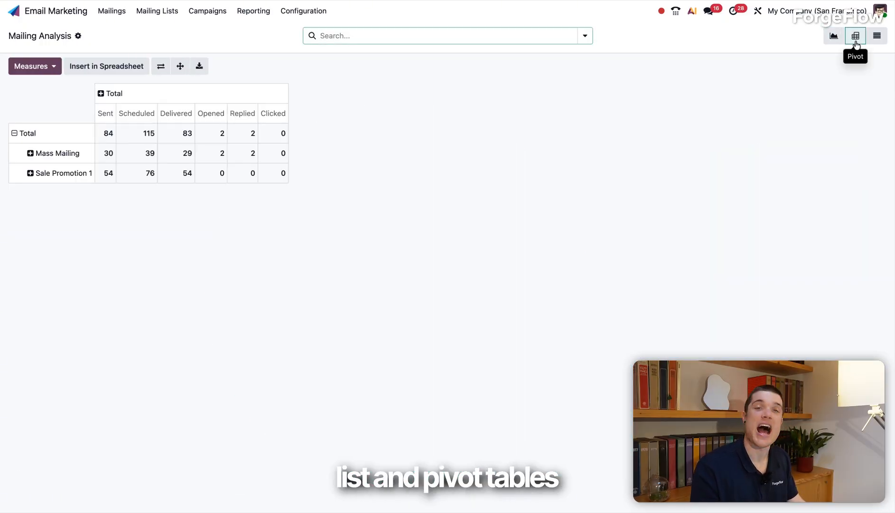
left_click(879, 37)
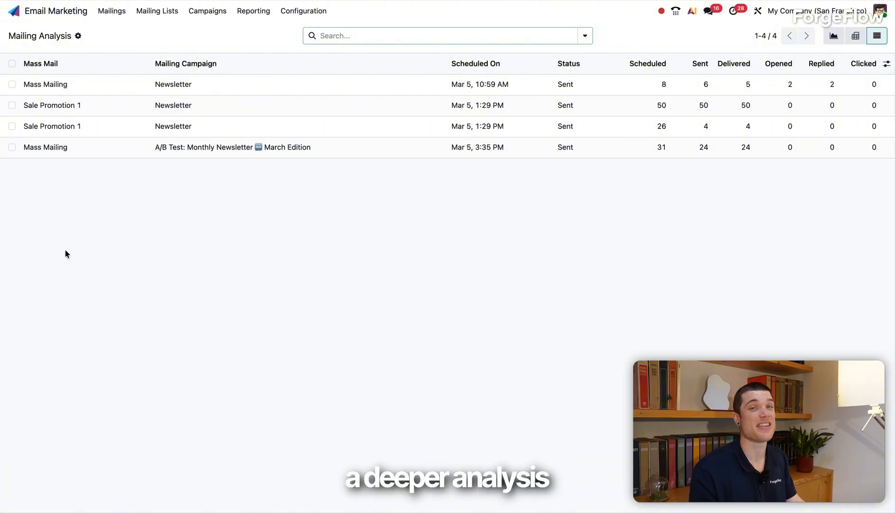
left_click(109, 15)
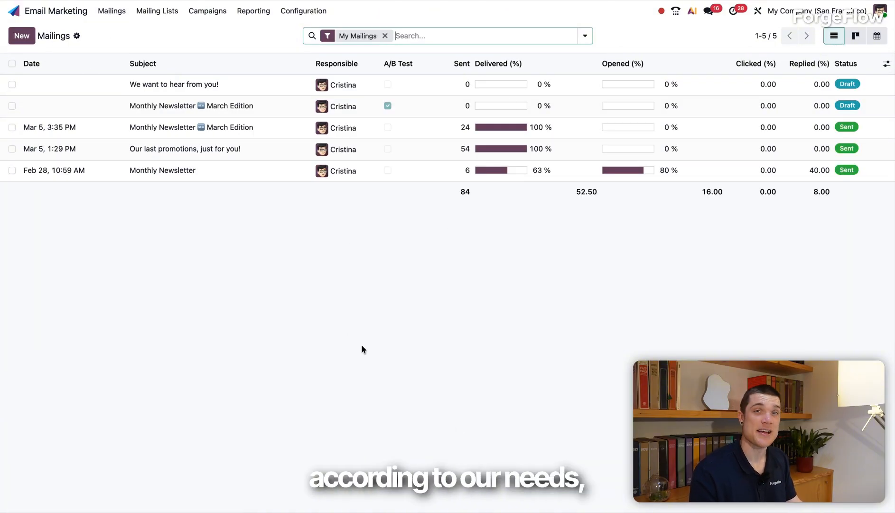